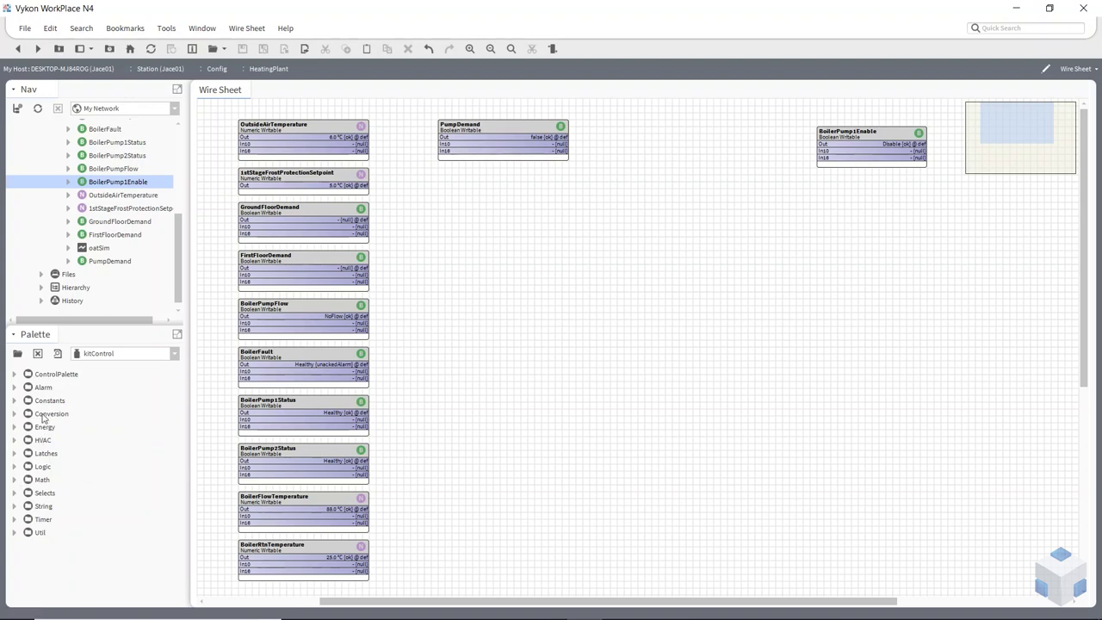
Drag a LeadLagRuntime from the HVAC group onto the HeatingPlant wire sheet and open its property sheet.
click(15, 441)
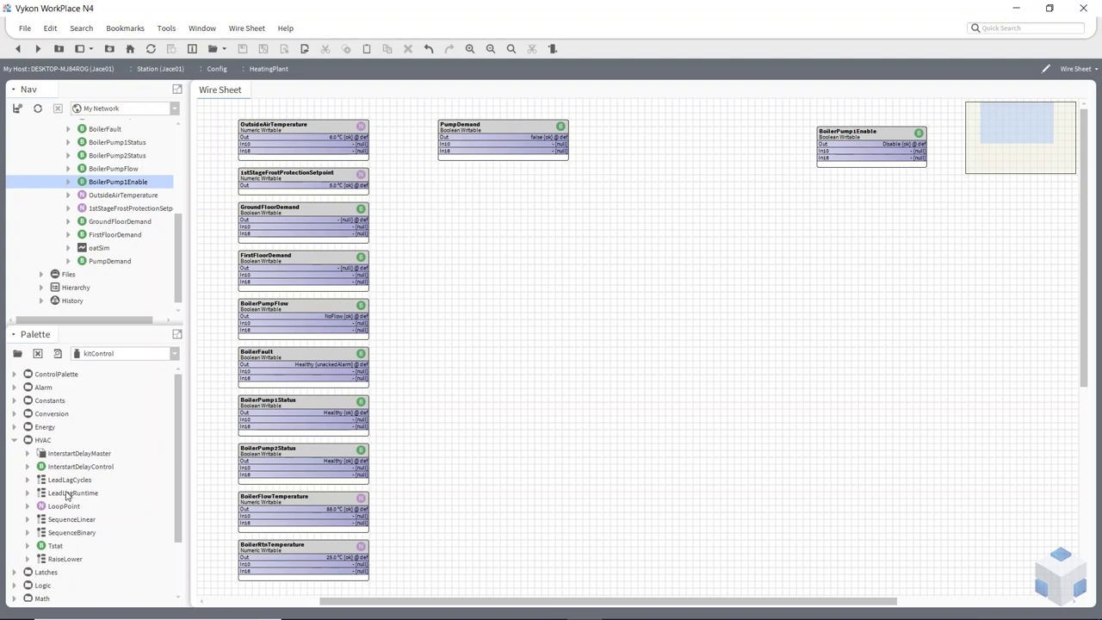
drag(67, 492, 668, 137)
click(530, 329)
double_click(668, 138)
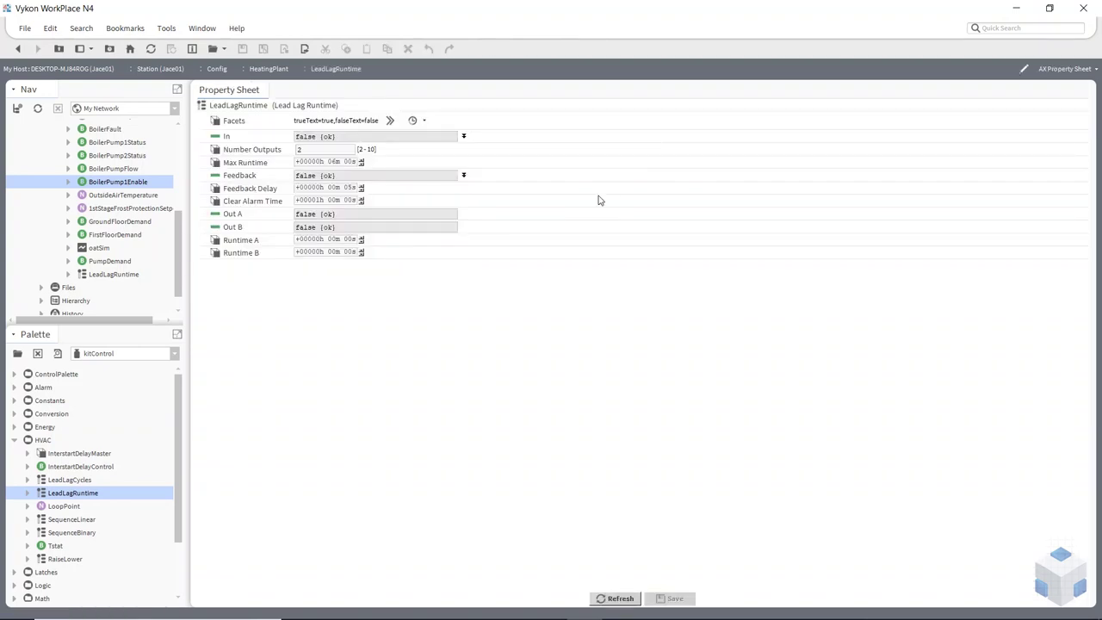
double_click(334, 161)
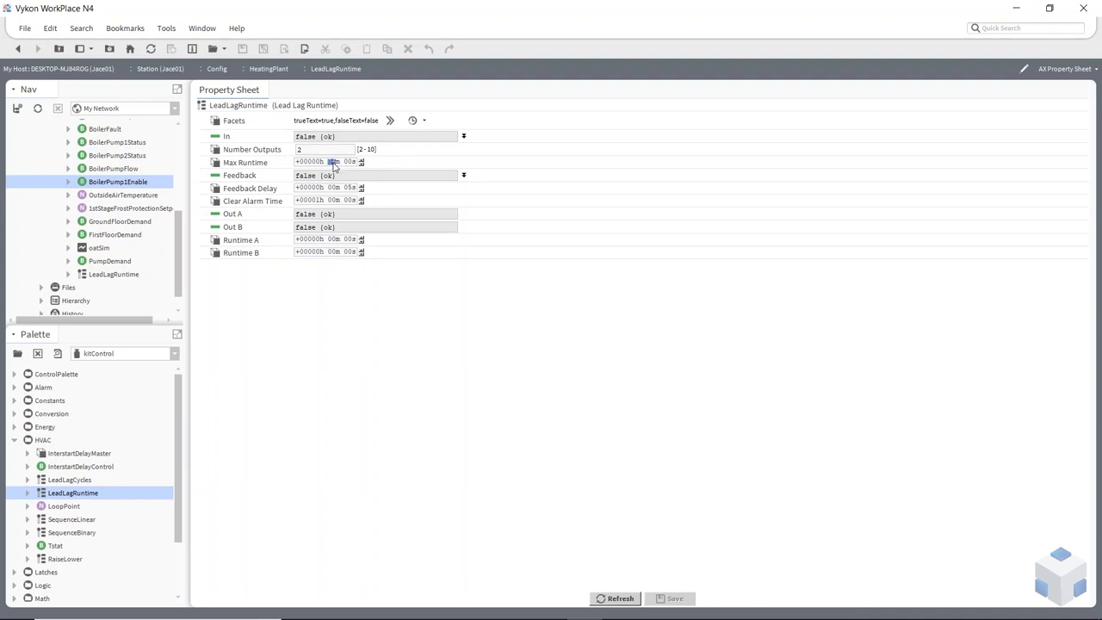
Set Max Runtime to 00024h 00m 00s and Feedback Delay to 30s, then save.
text(00)
double_click(311, 161)
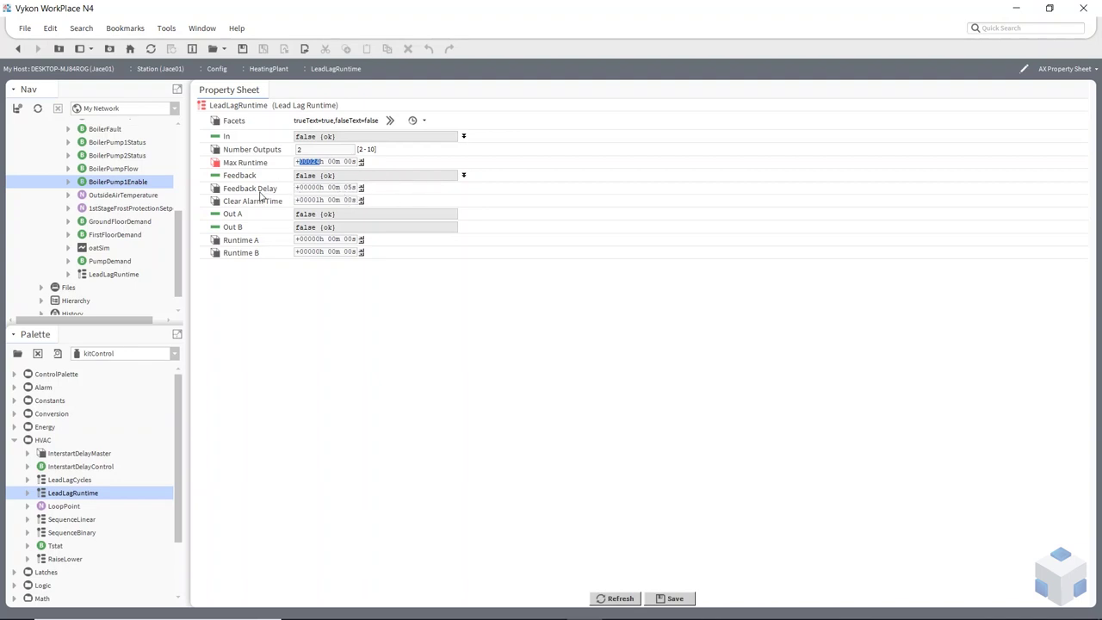
click(349, 189)
key(Tab)
click(675, 600)
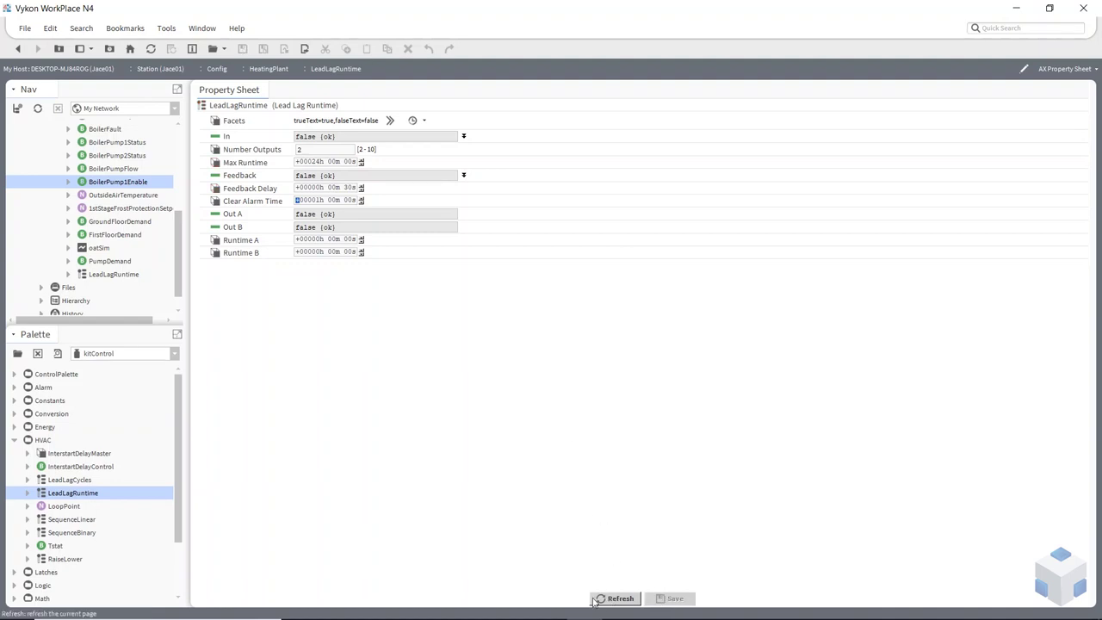
Link PumpDemand to In, BoilerPumpFlow to Feedback, and Out A to BoilerPump1Enable In10.
click(58, 48)
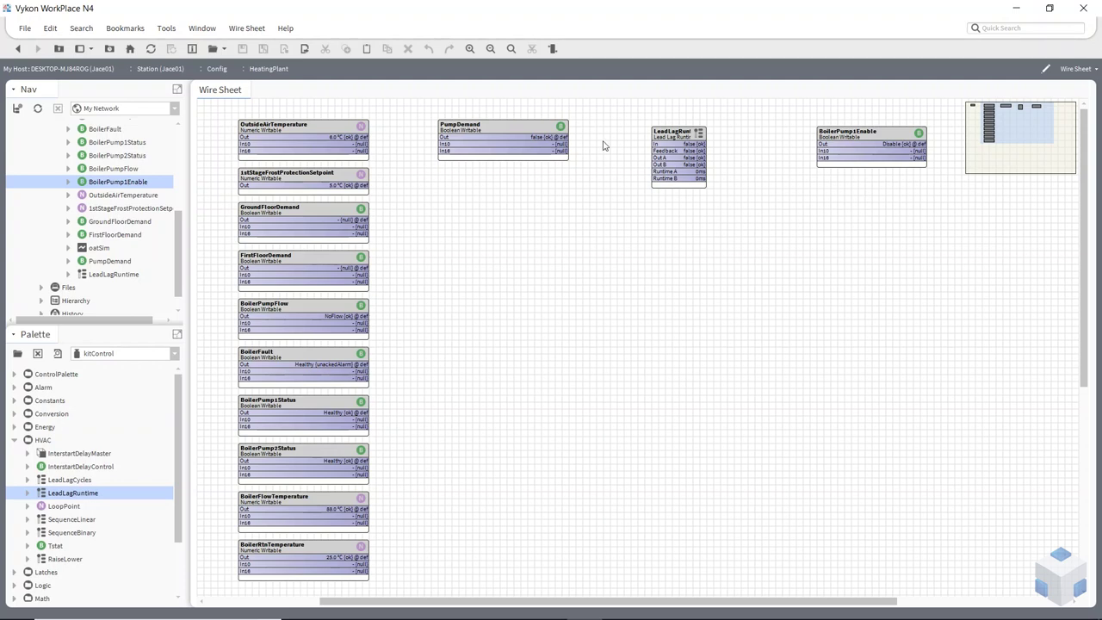
drag(557, 137, 663, 144)
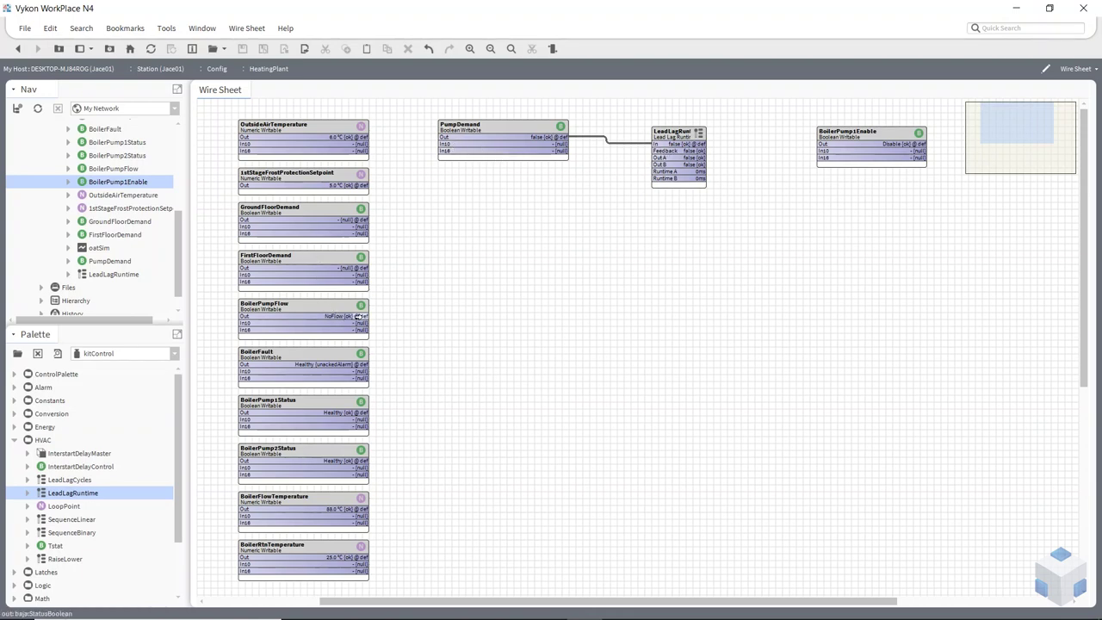
drag(359, 316, 654, 152)
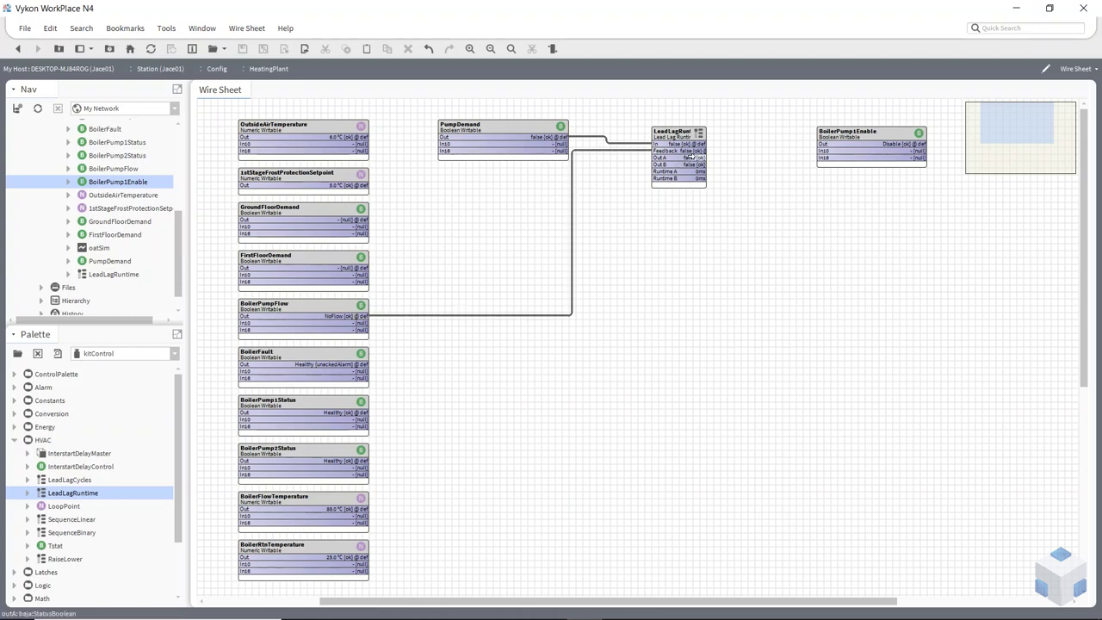
drag(736, 156, 823, 152)
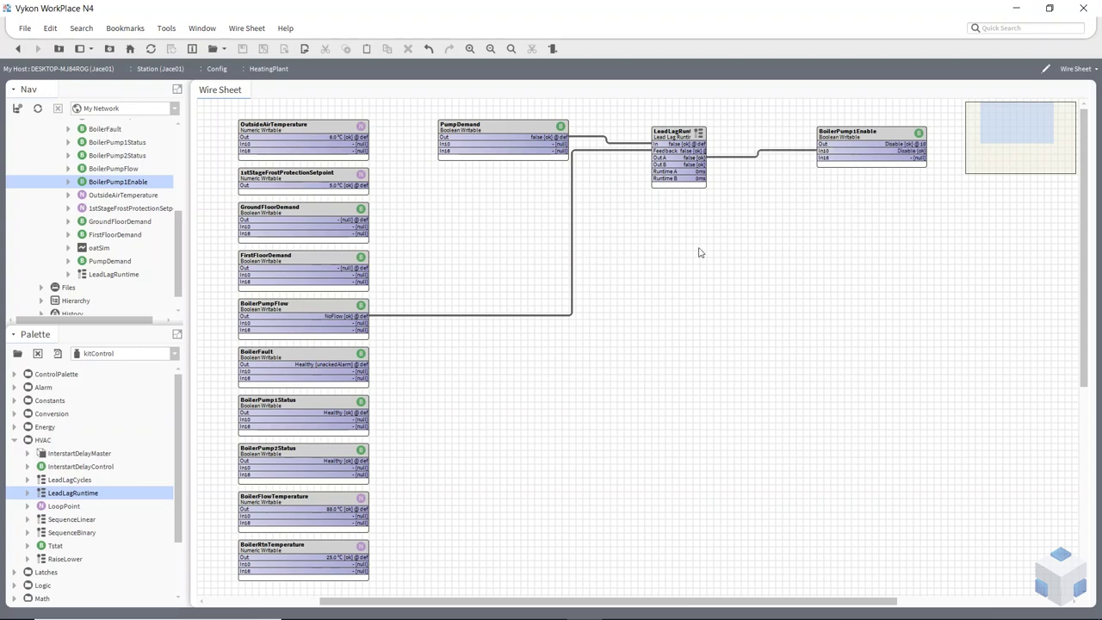
drag(846, 141, 834, 147)
click(746, 244)
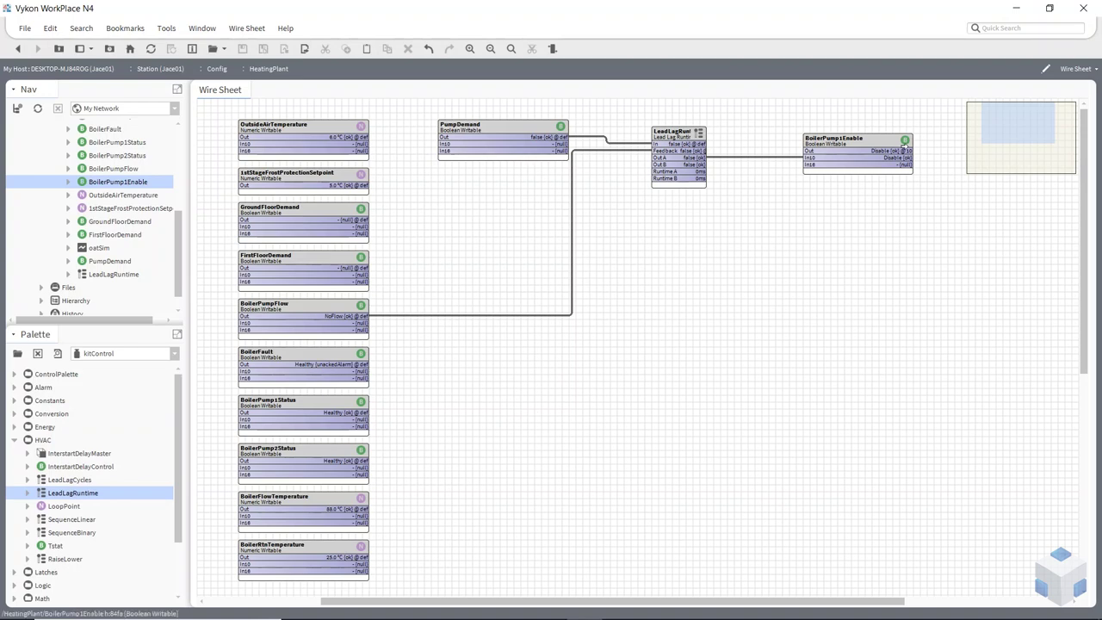
Open BoilerPump1Enable and switch it to its Wire Sheet view.
click(858, 148)
double_click(859, 148)
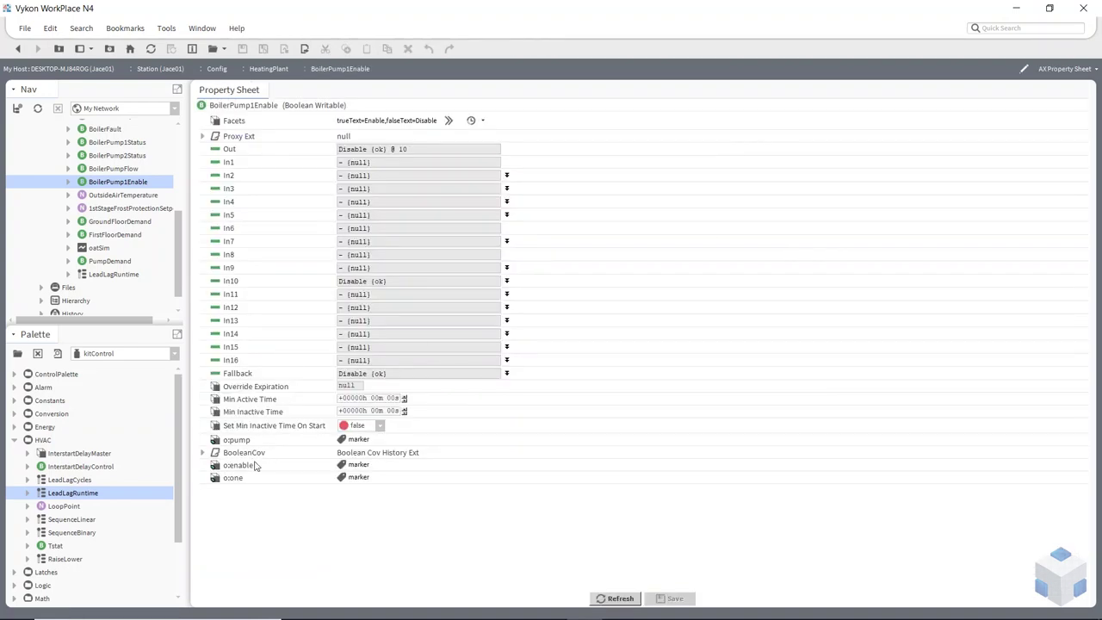
click(1076, 71)
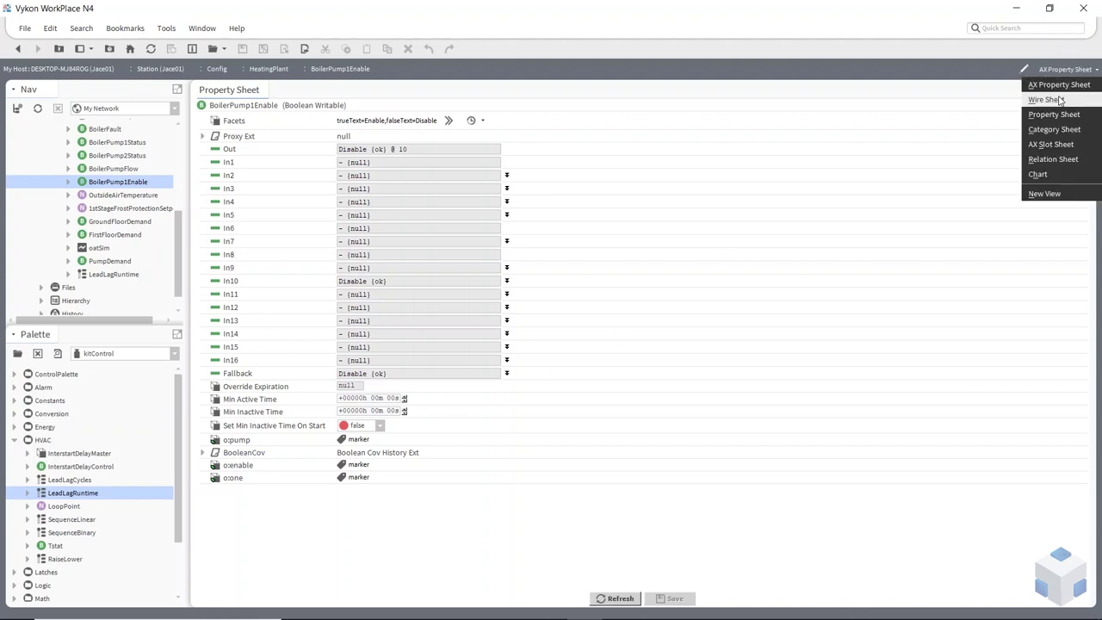
click(1046, 100)
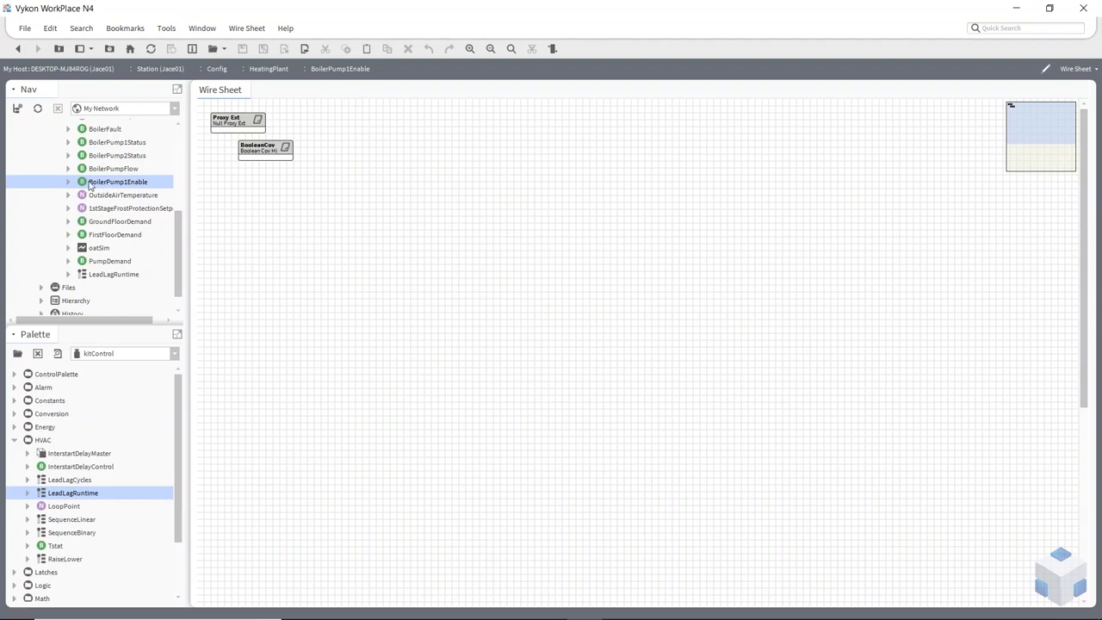
Add a DiscreteTotalizerExt from ControlPalette > Extensions to BoilerPump1Enable, placed below BooleanCov.
click(16, 441)
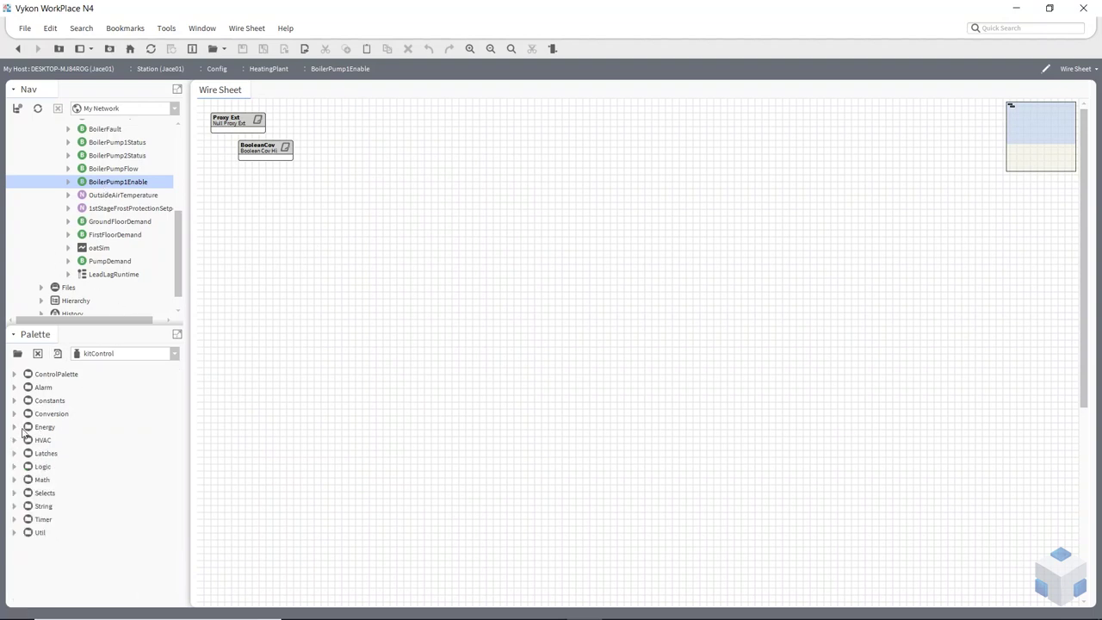
click(15, 374)
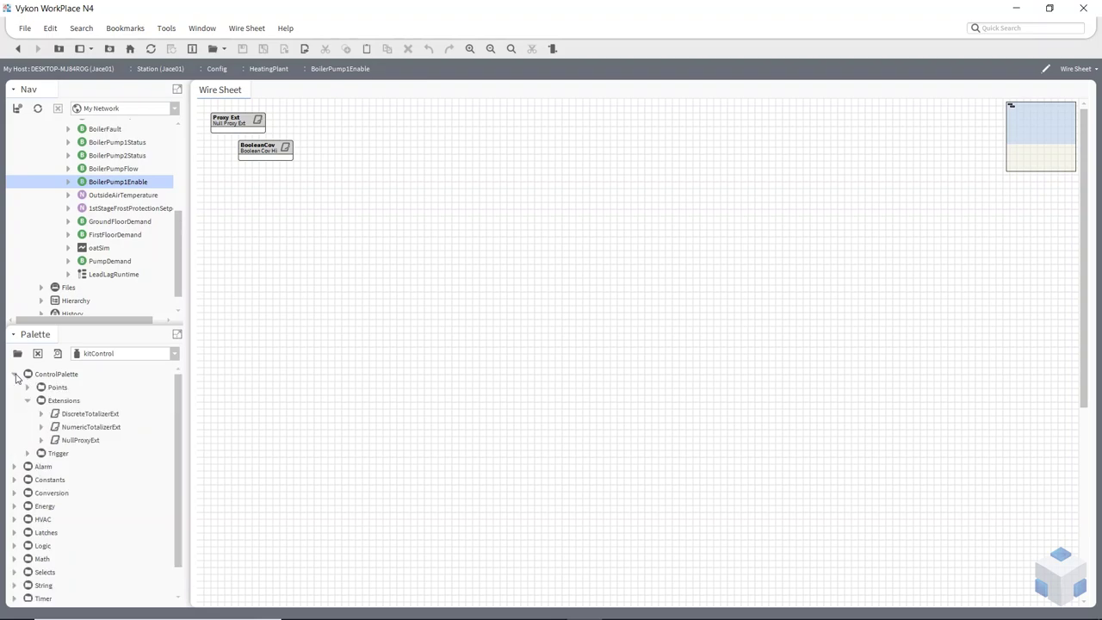
click(62, 403)
click(88, 415)
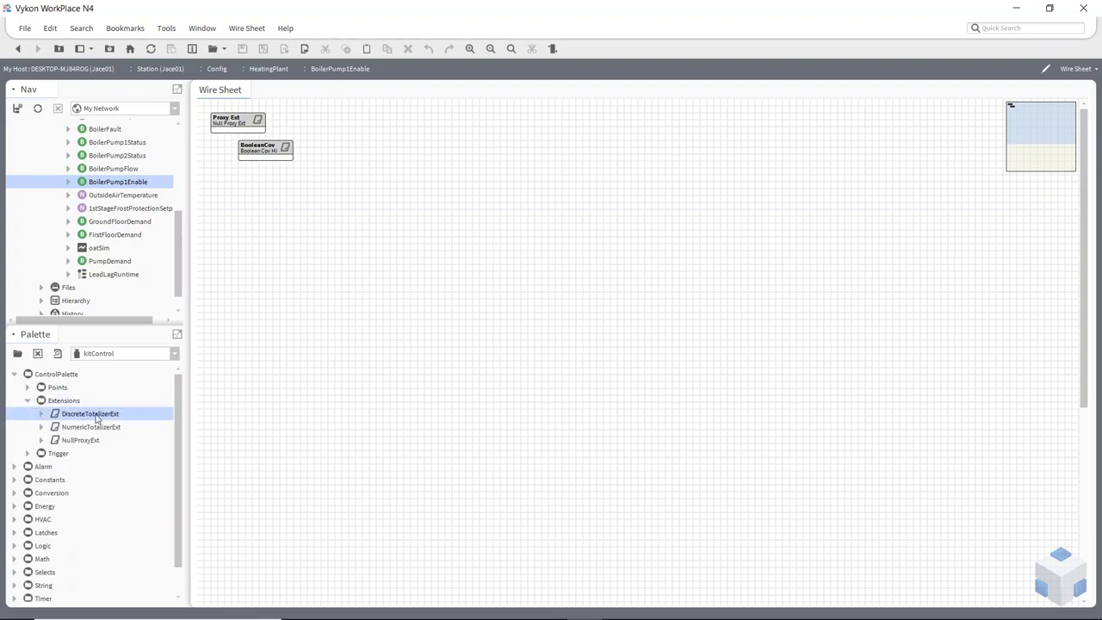
drag(93, 418, 114, 182)
click(526, 329)
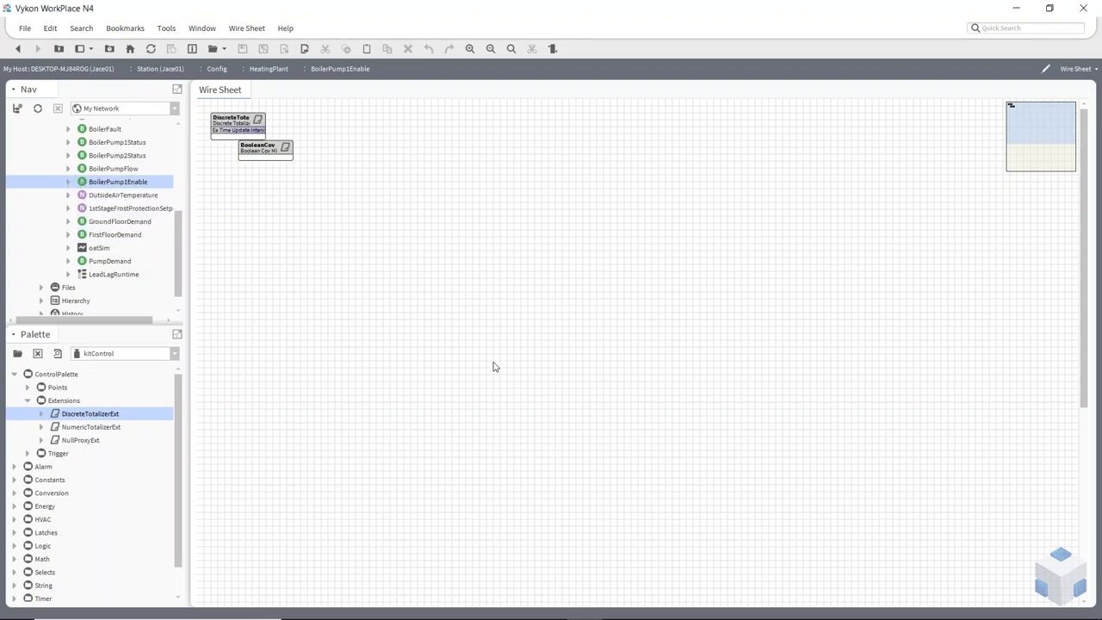
drag(222, 121, 292, 182)
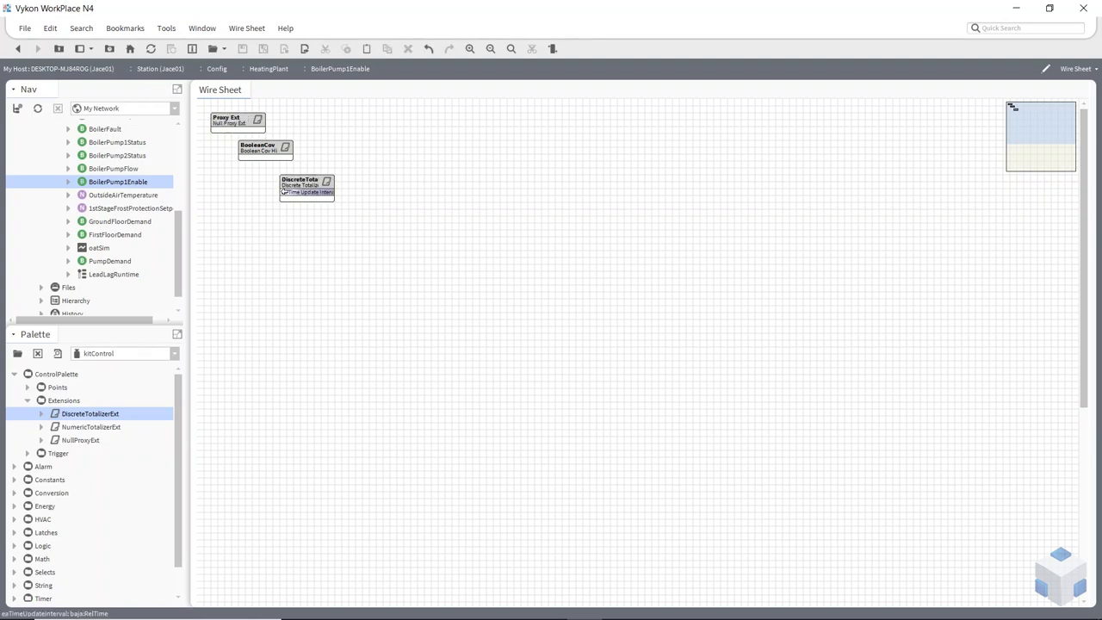
Pin Elapsed Active Time on the totalizer block and widen it to show full slot names.
right_click(303, 190)
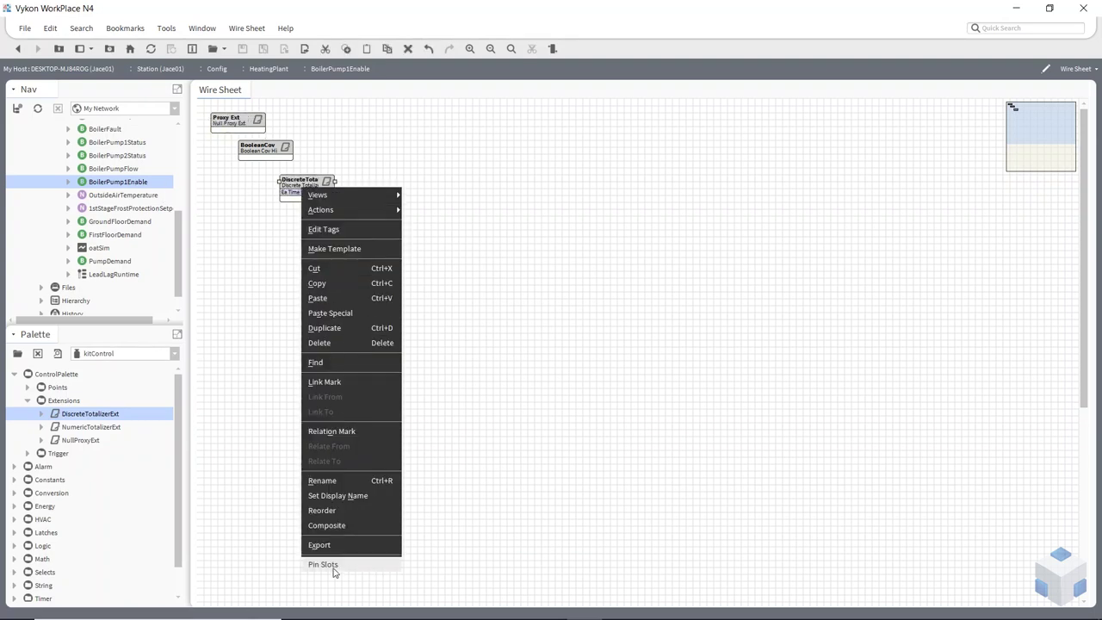
click(333, 568)
scroll(501, 338, down, 1)
scroll(508, 343, up, 1)
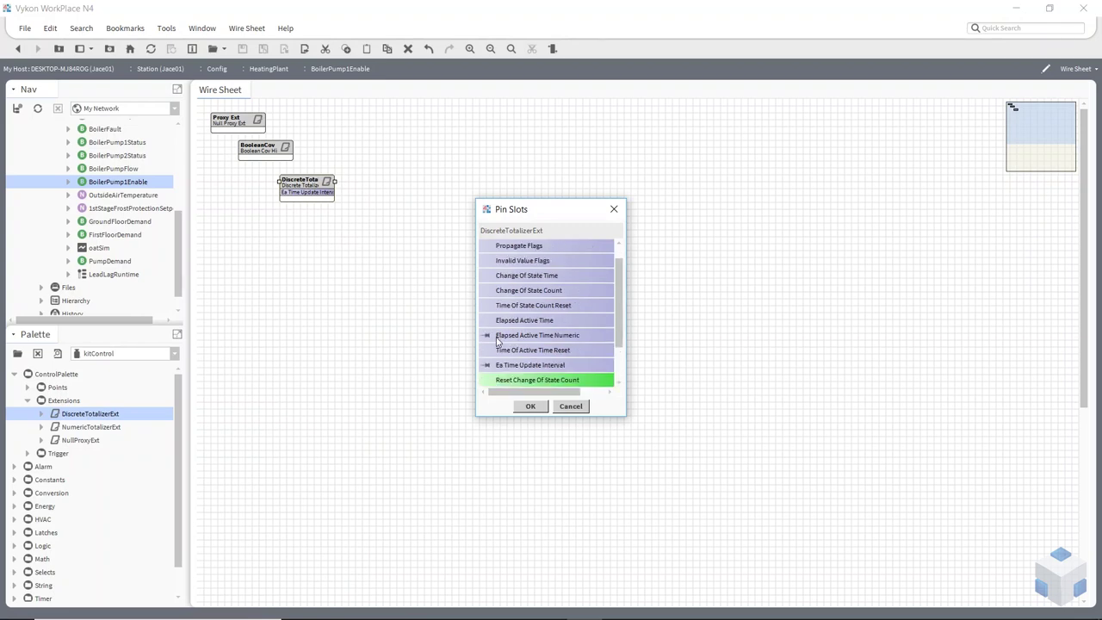
click(487, 320)
scroll(532, 368, down, 1)
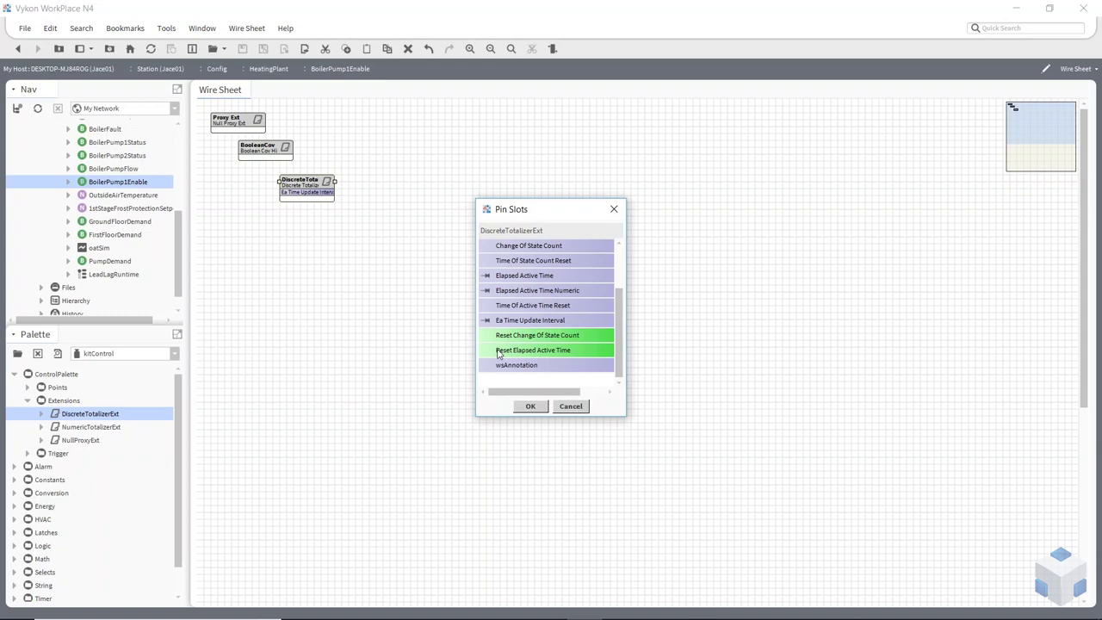
click(530, 405)
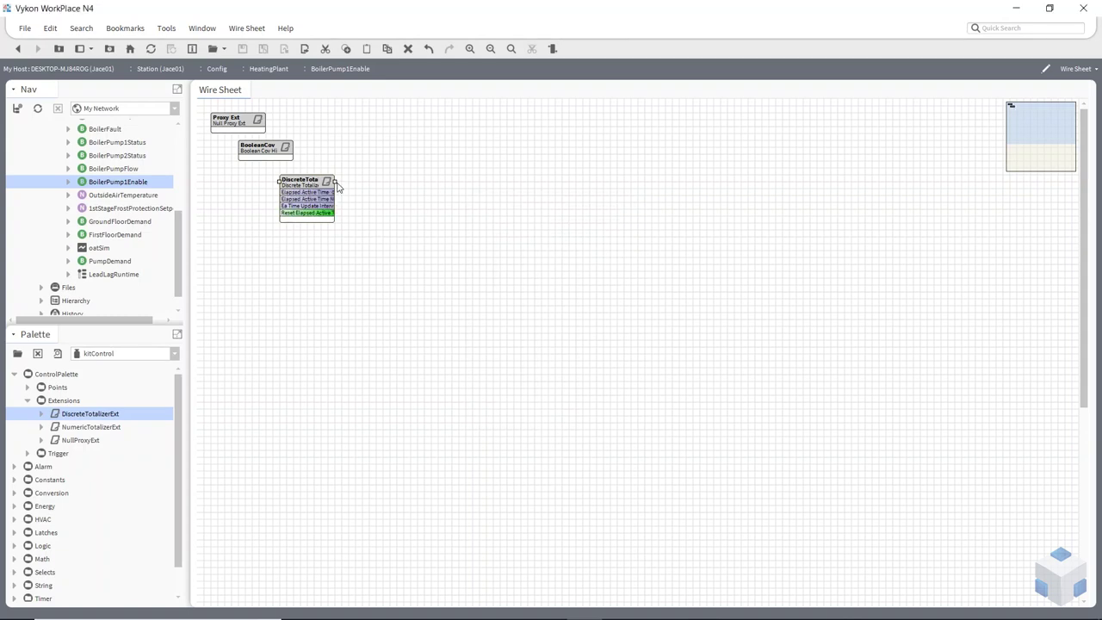
drag(336, 182, 428, 247)
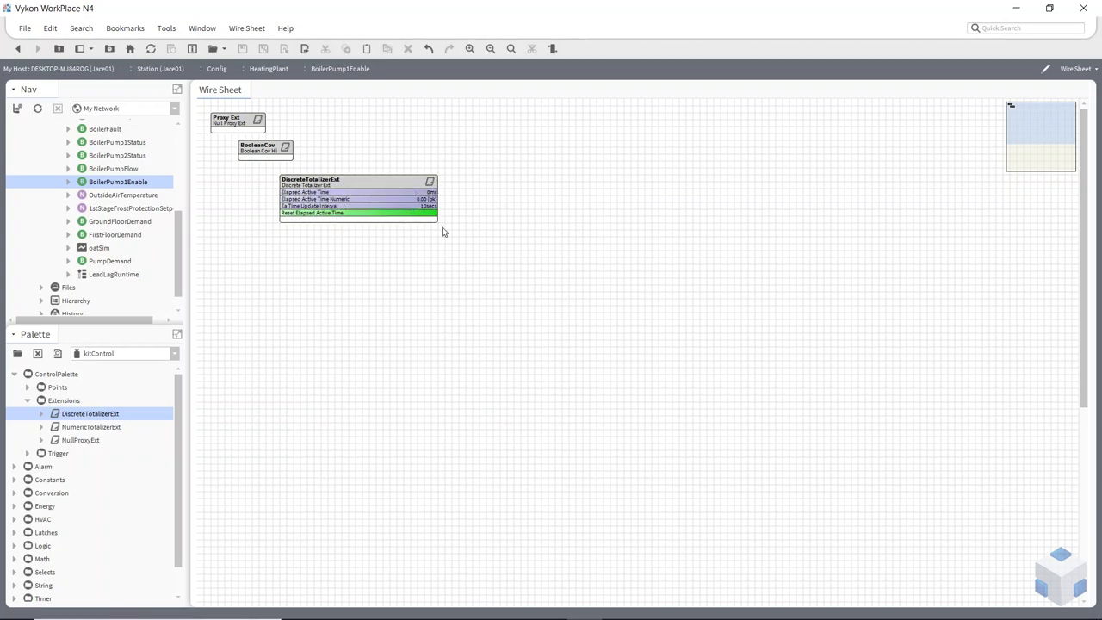
right_click(380, 199)
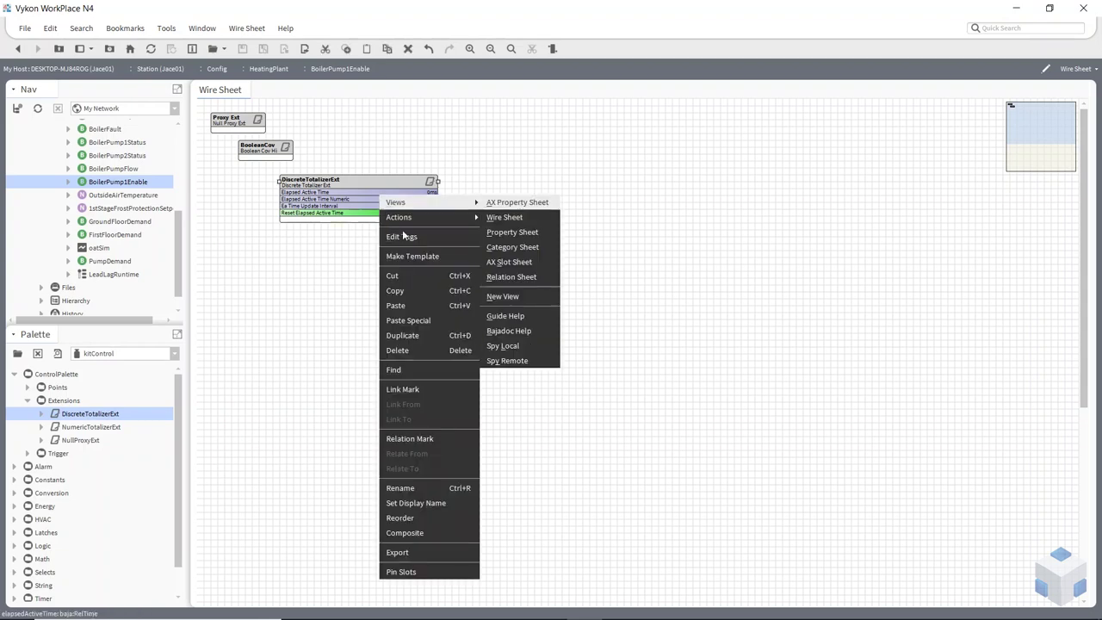
Link the totalizer's Elapsed Active Time into LeadLagRuntime's Runtime A via Link Mark and Link From.
click(425, 388)
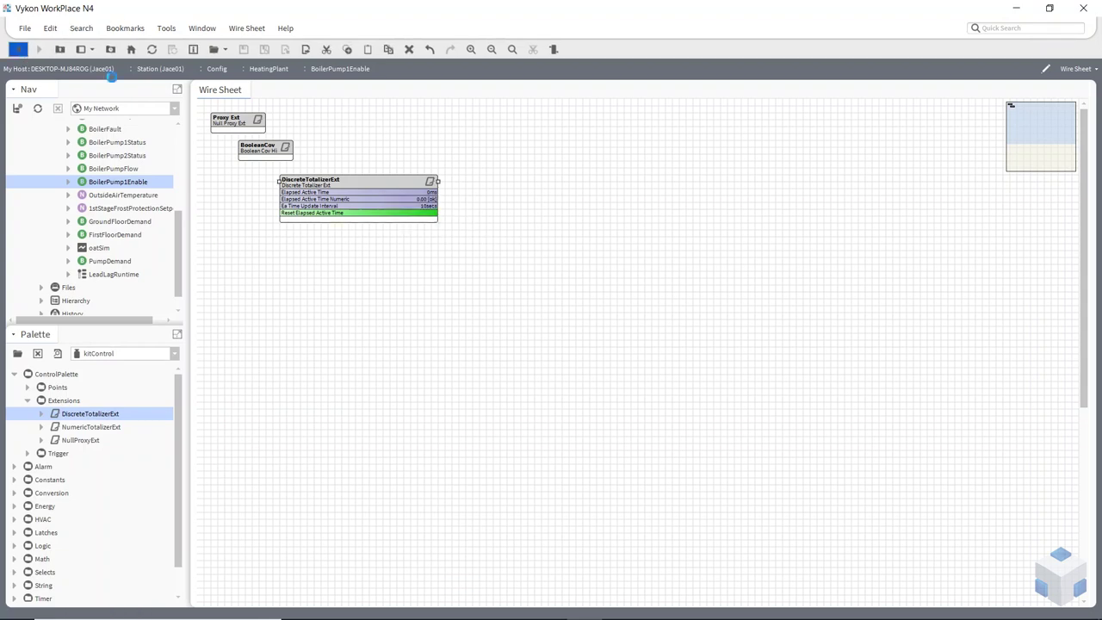
click(17, 48)
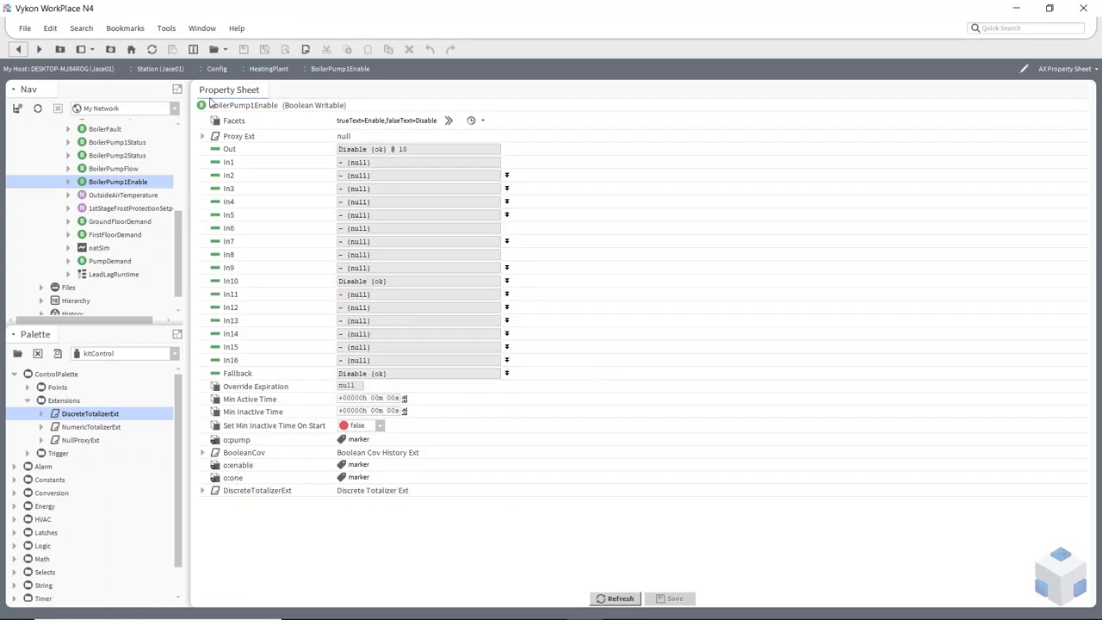
click(38, 48)
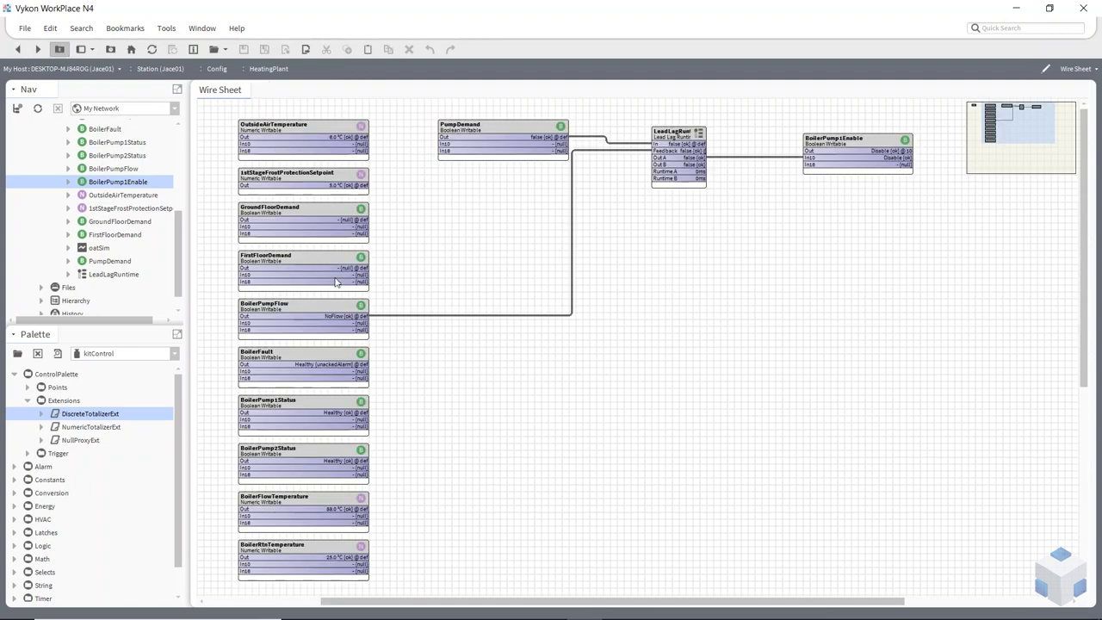
right_click(670, 163)
click(720, 374)
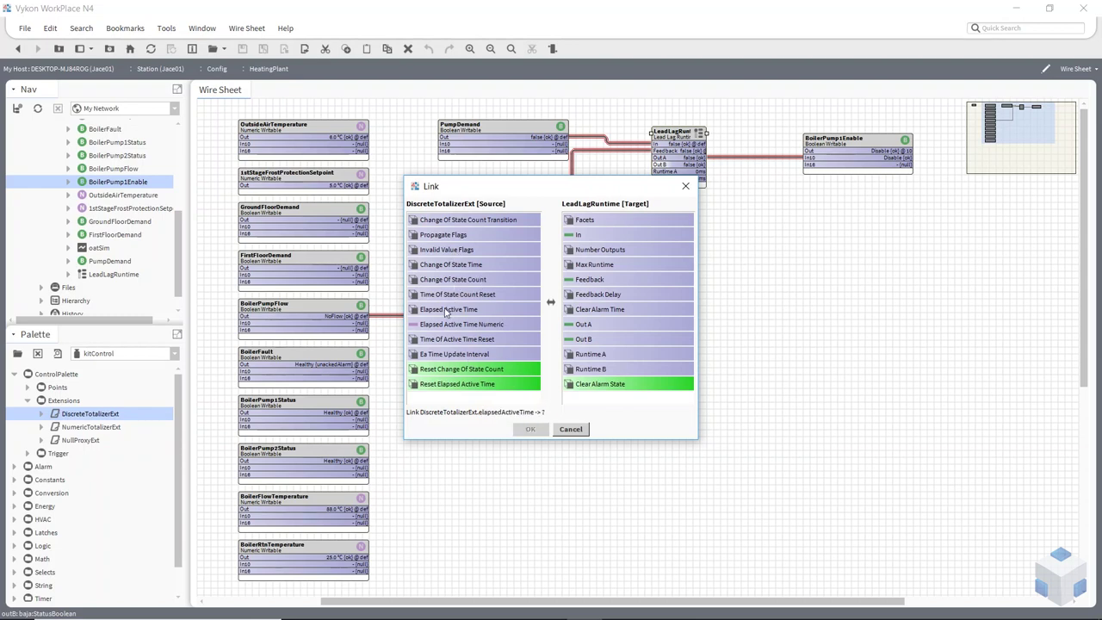
click(441, 311)
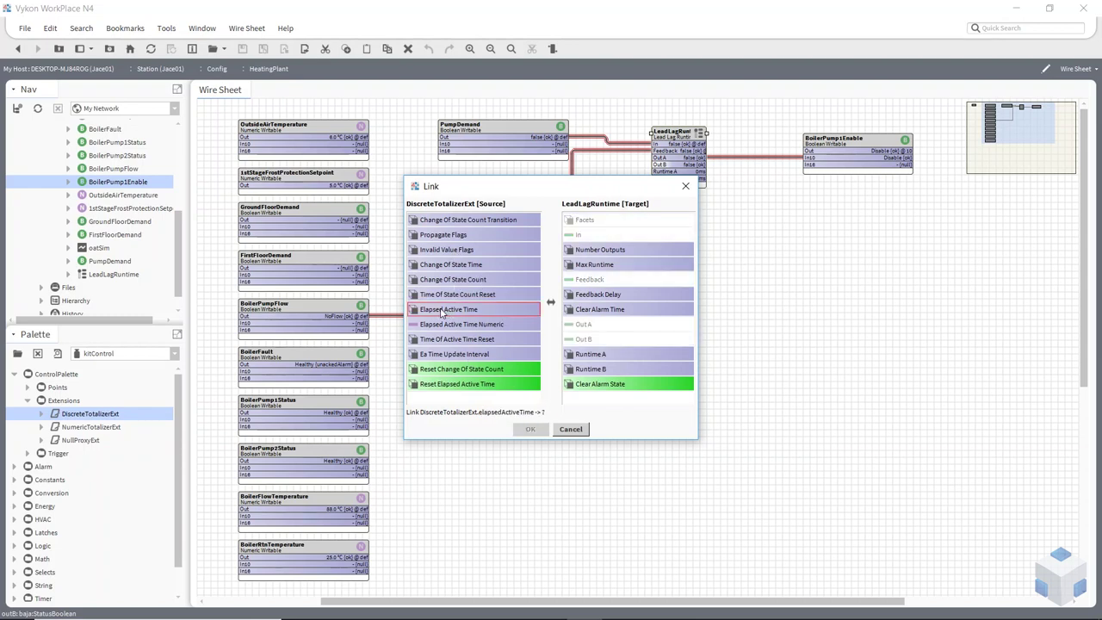
click(599, 355)
click(530, 428)
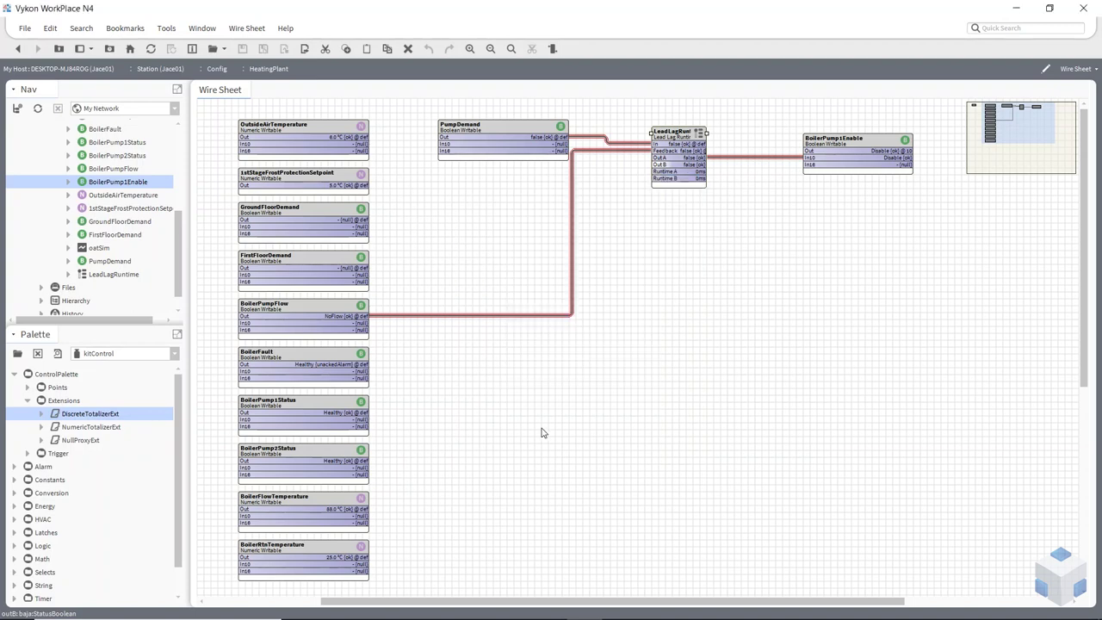
Open BoilerPump1Enable to check its contents, then return to the HeatingPlant sheet.
click(878, 159)
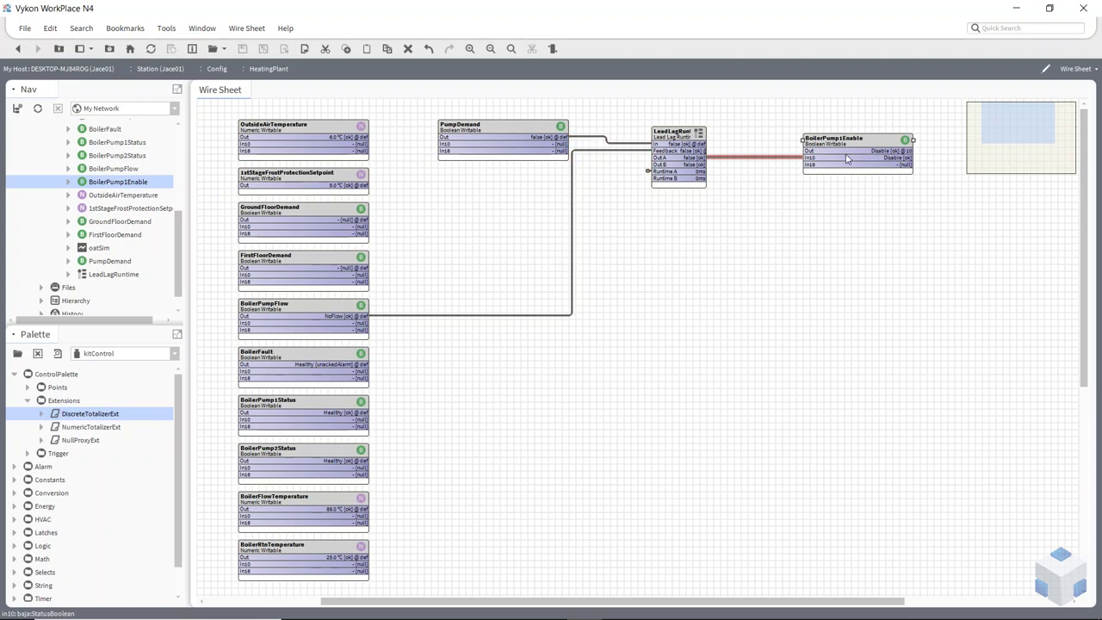
double_click(649, 175)
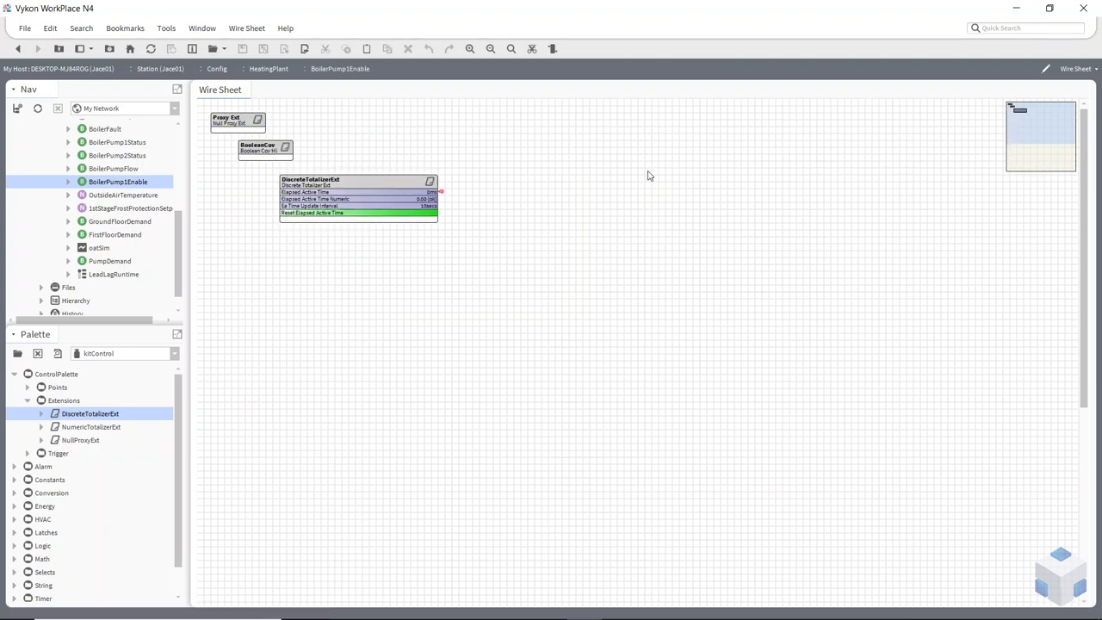
click(441, 195)
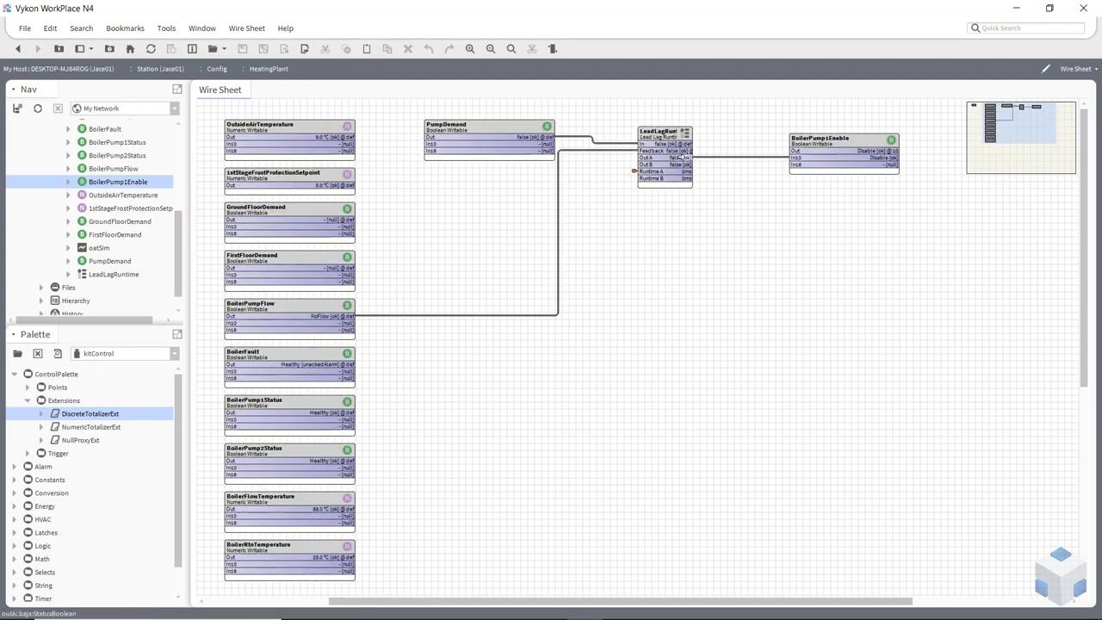
Duplicate BoilerPump1Enable as BoilerPump2Enable below it, wired from LeadLagRuntime Out B into In10.
right_click(834, 153)
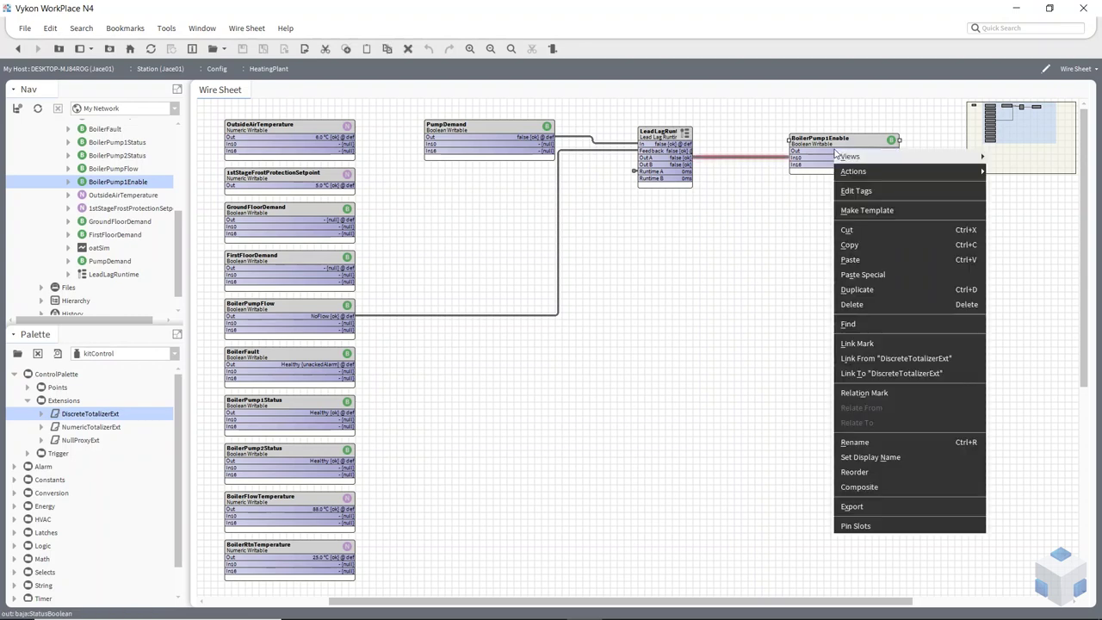
click(868, 288)
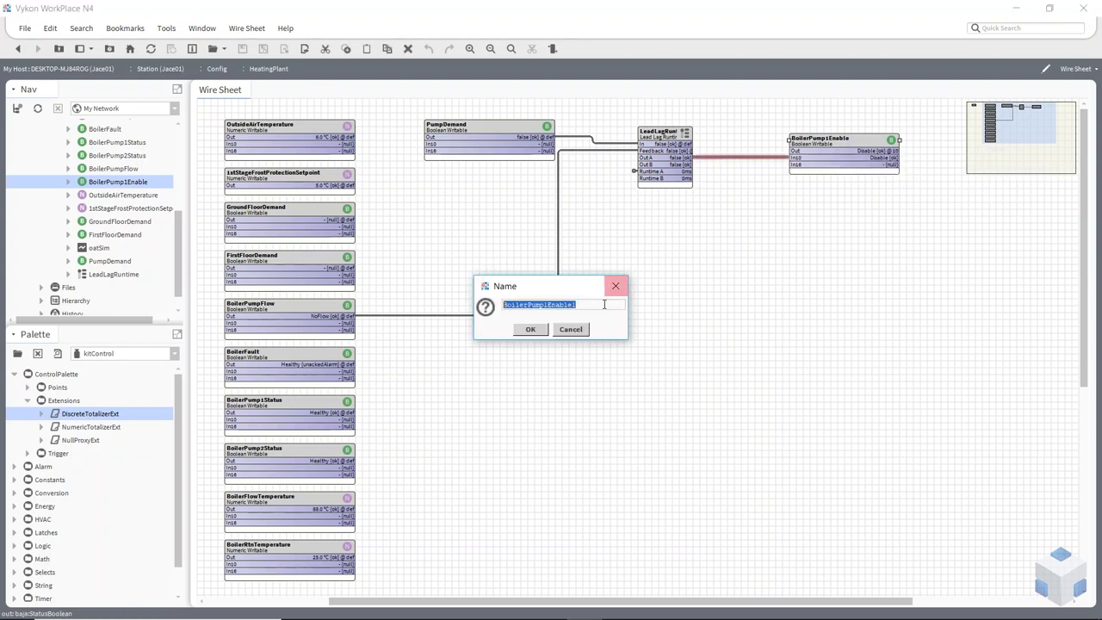
click(547, 304)
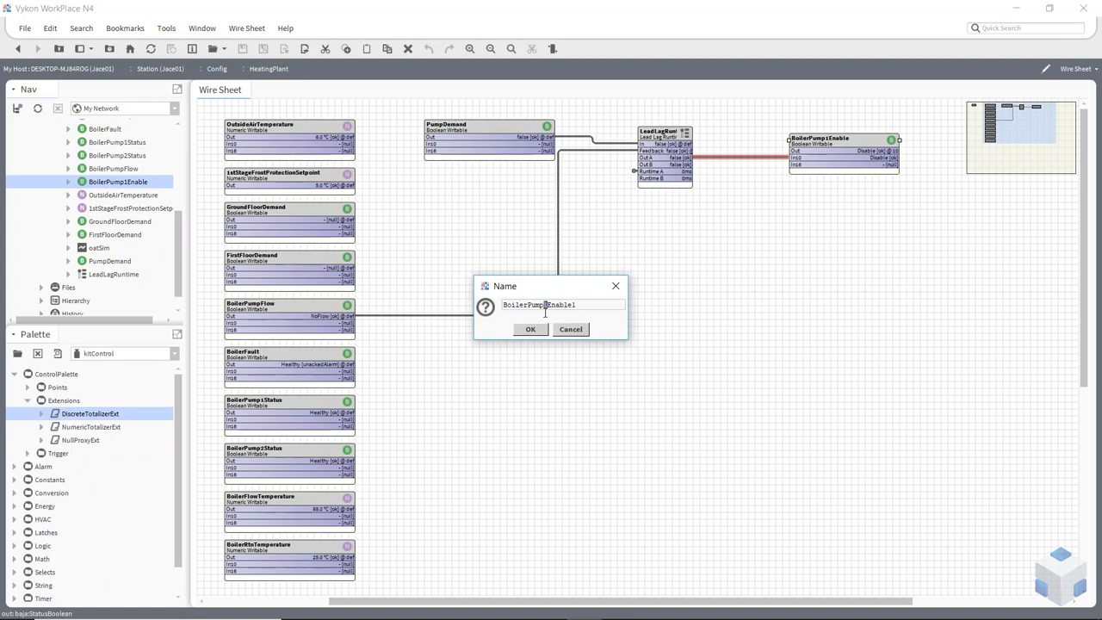
text(2)
click(530, 329)
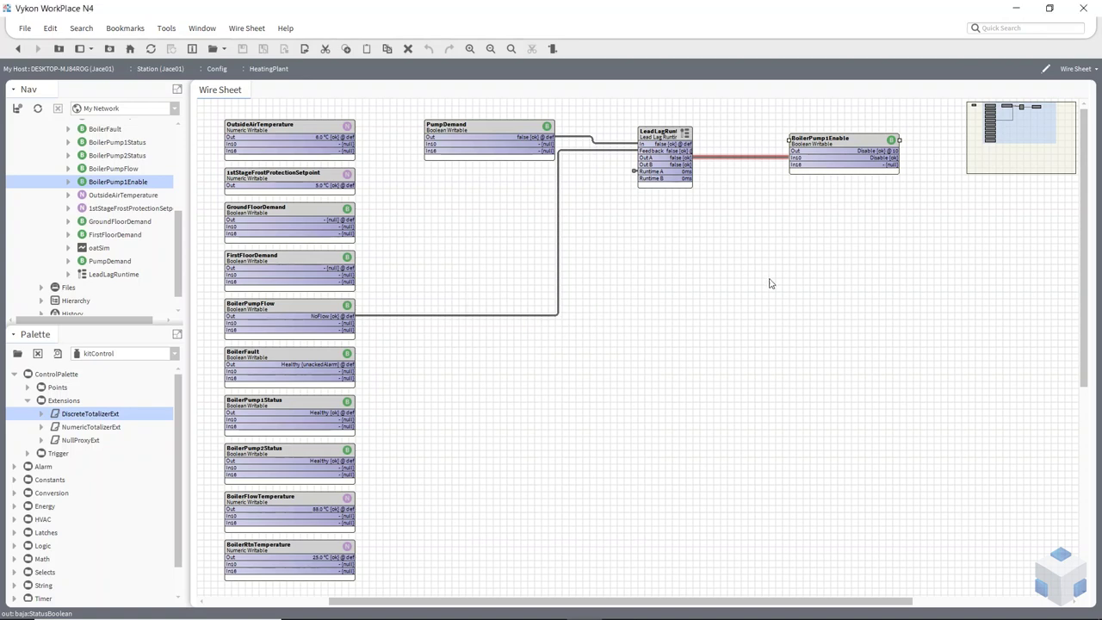
click(832, 207)
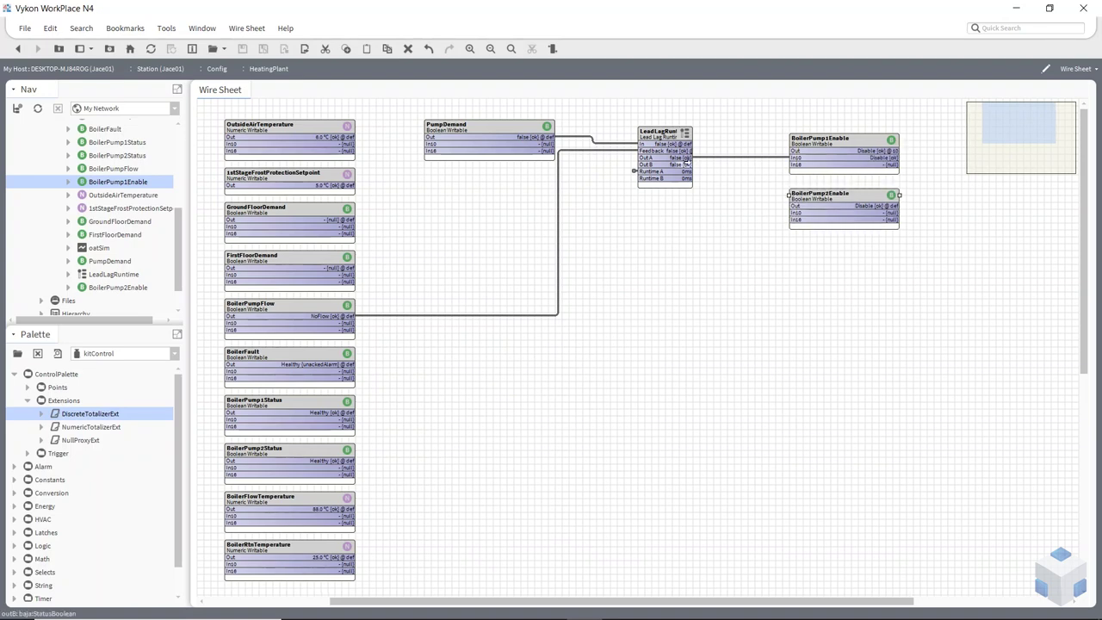
drag(687, 163, 793, 211)
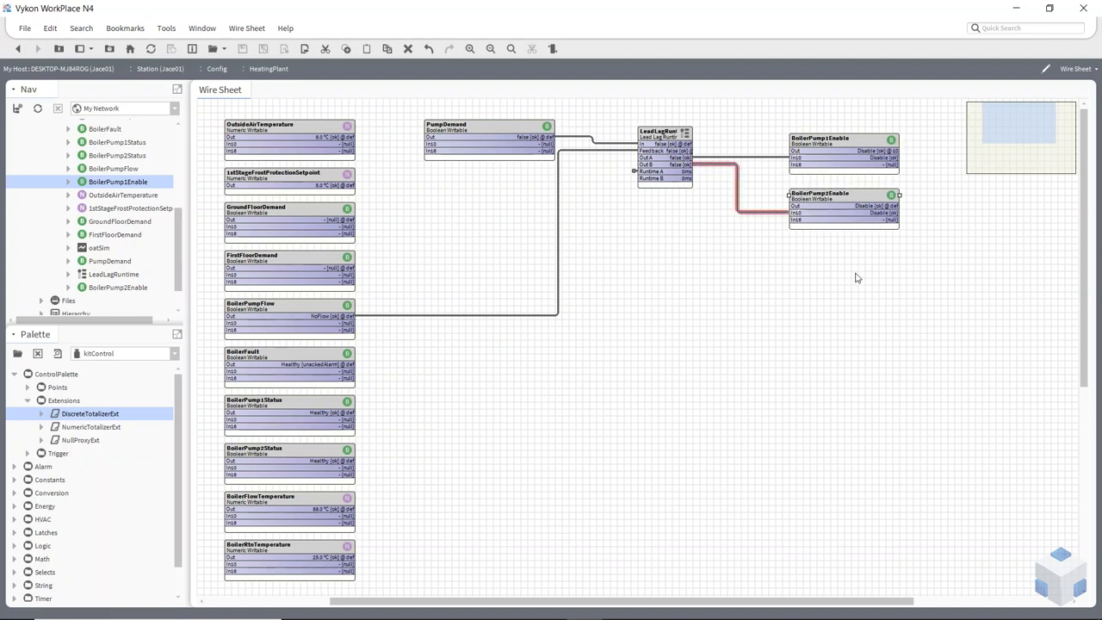
Select BoilerPump2Enable in the Nav tree and bring up its rename prompt.
right_click(848, 204)
key(Escape)
click(118, 289)
key(F2)
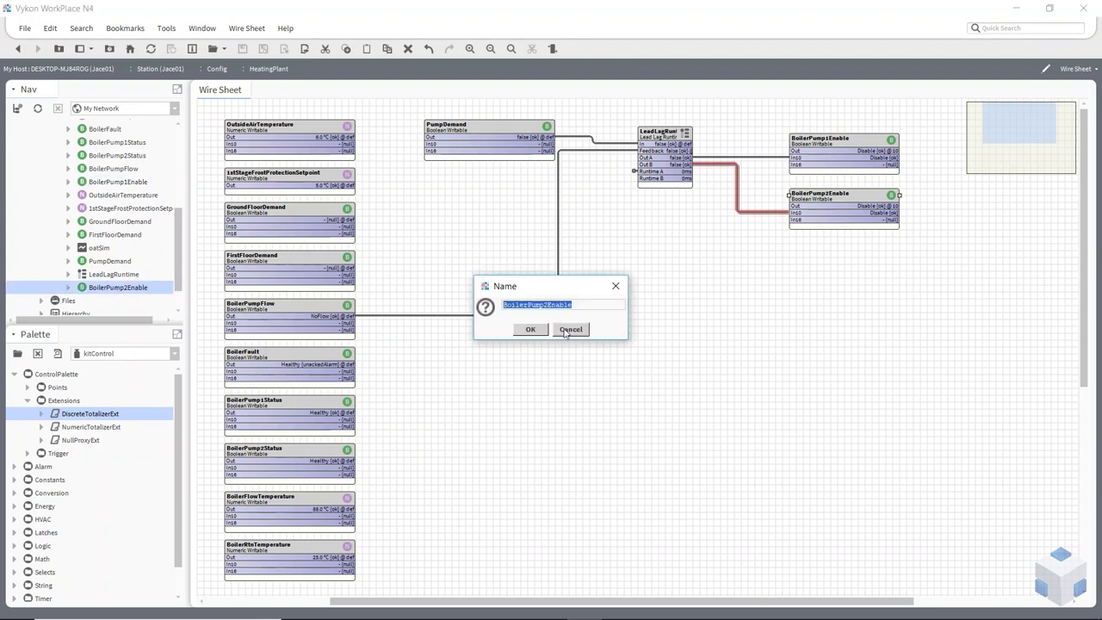
Cancel the rename and mark BoilerPump2Enable's DiscreteTotalizerExt as the link source.
click(568, 330)
click(70, 288)
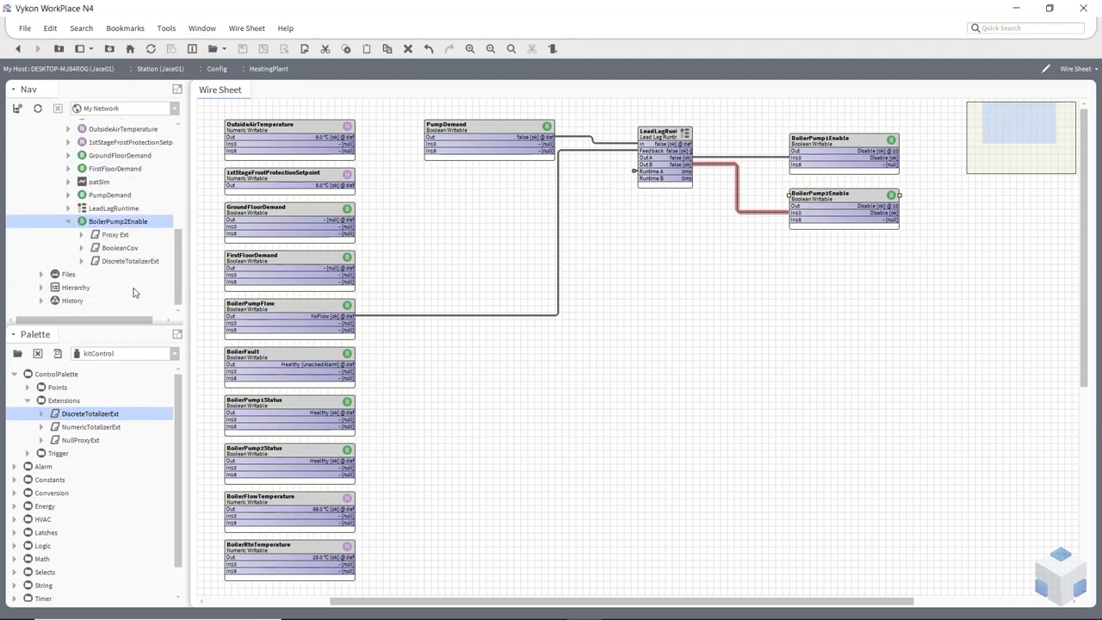
right_click(131, 265)
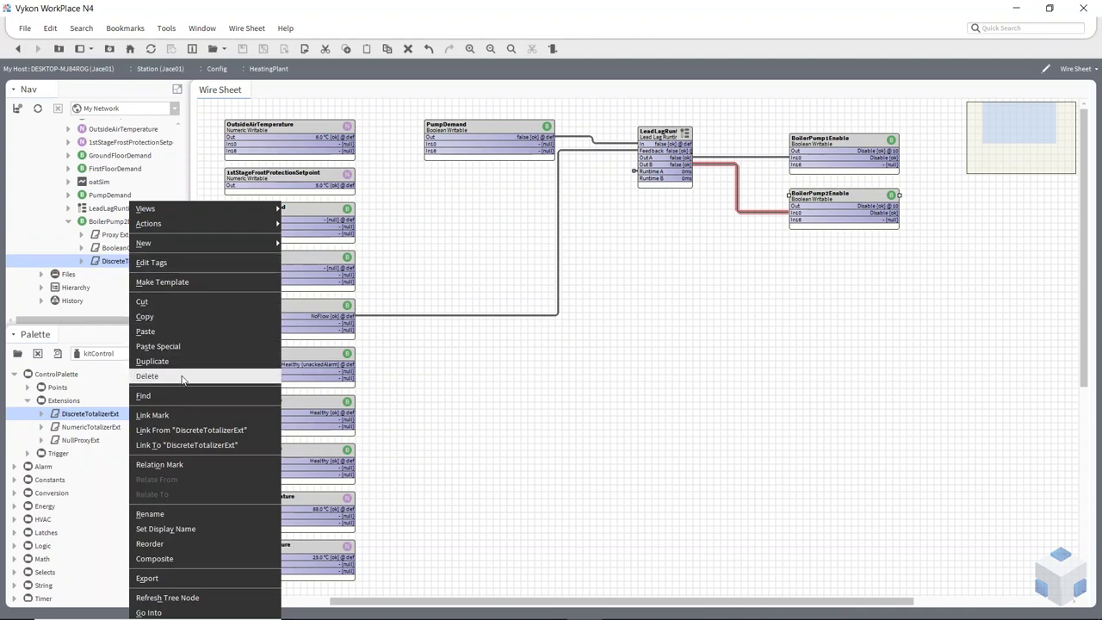
click(148, 417)
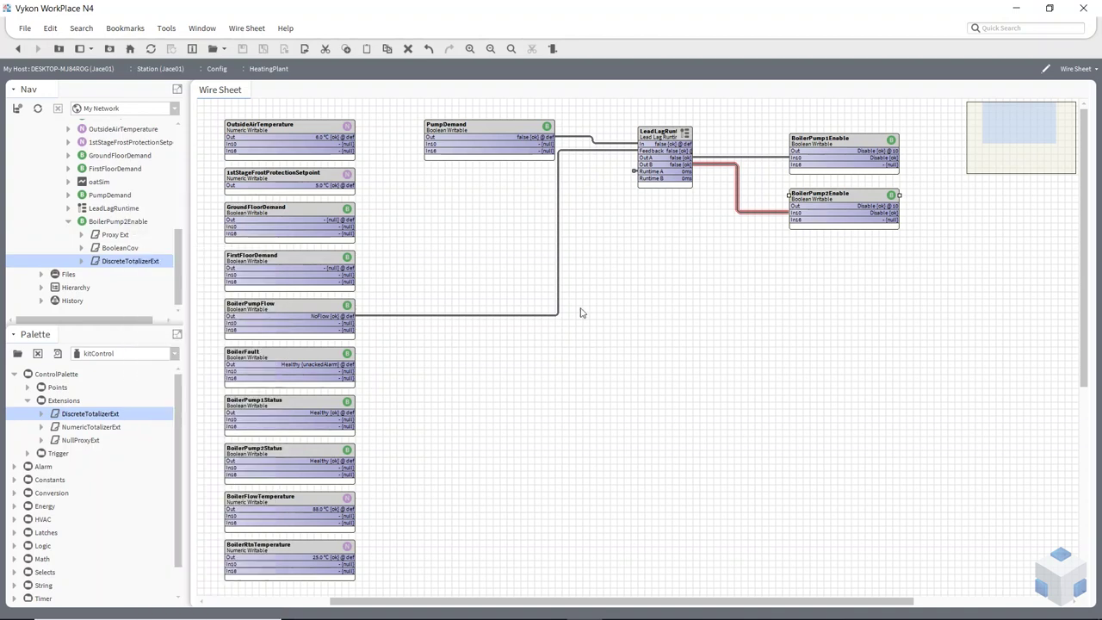
Link that totalizer's Elapsed Active Time into LeadLagRuntime's Runtime B.
right_click(664, 175)
mouse_move(664, 176)
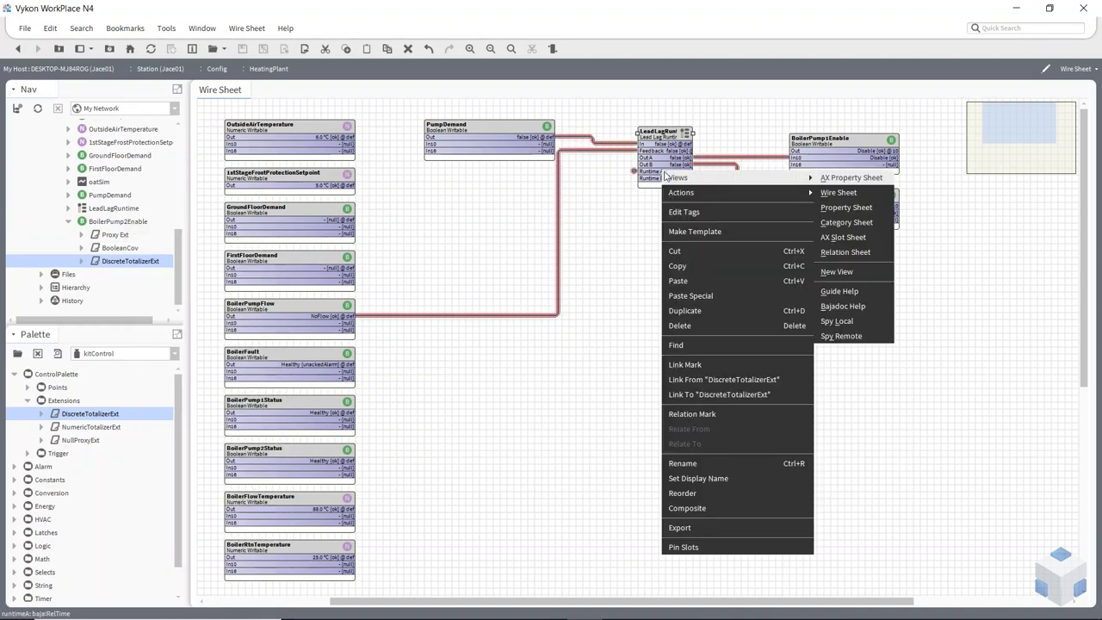
click(709, 386)
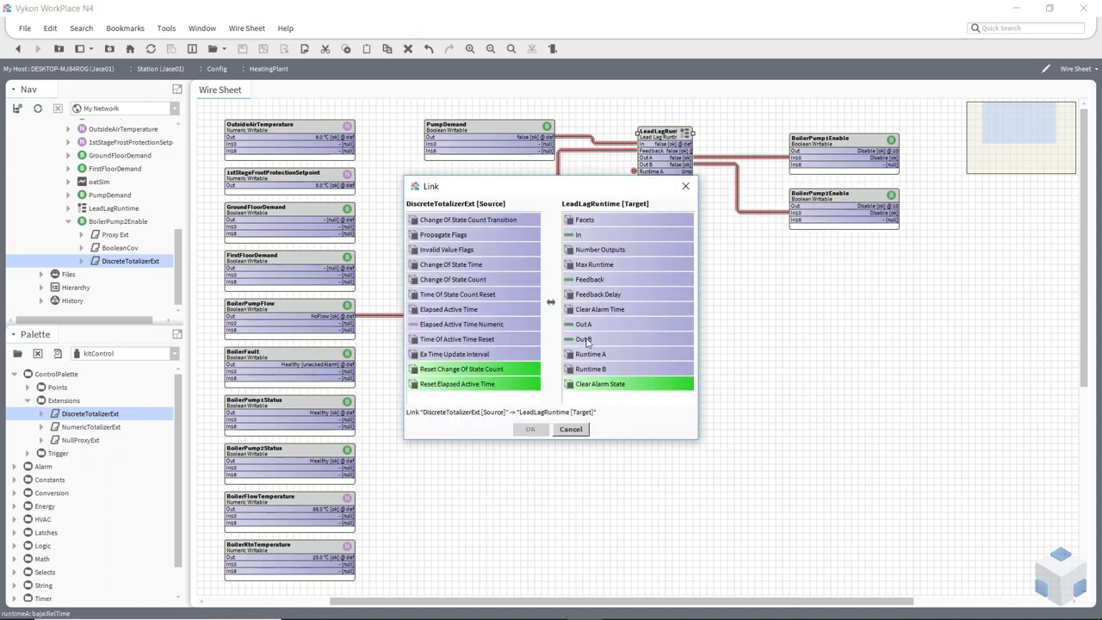
click(445, 311)
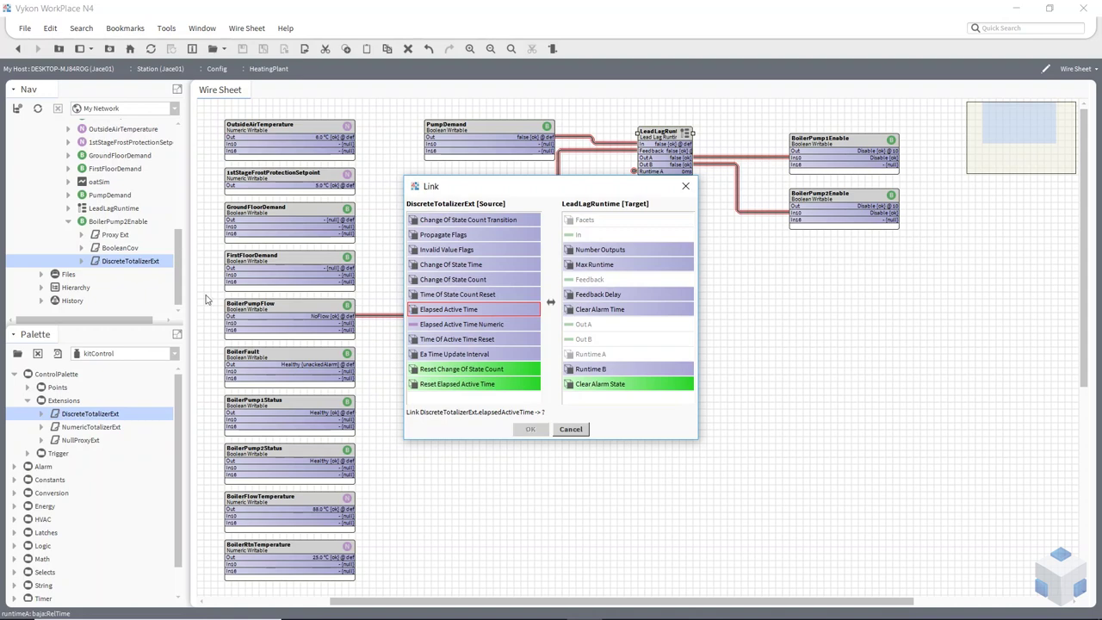
click(598, 370)
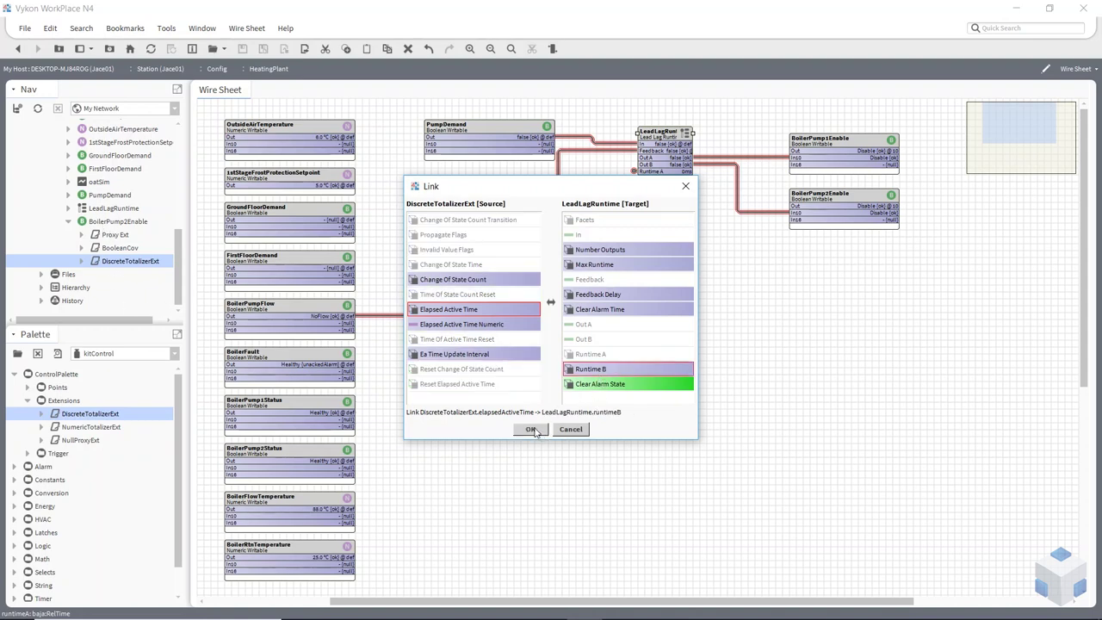
click(532, 430)
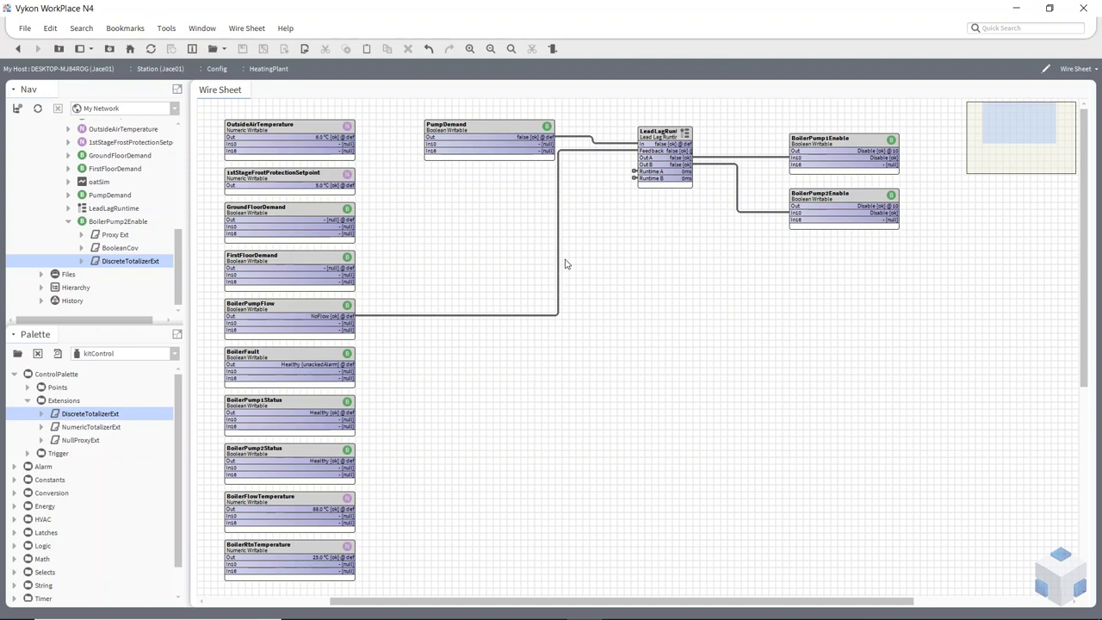
click(828, 221)
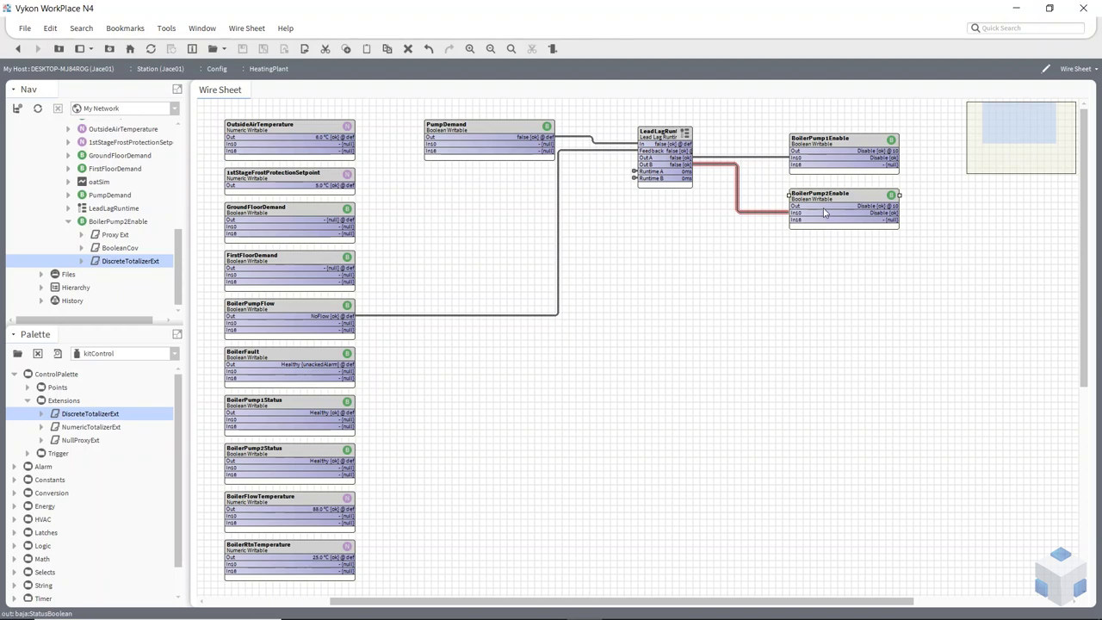
Open the context menu of the BoilerPump2Enable block on the HeatingPlant sheet.
right_click(824, 212)
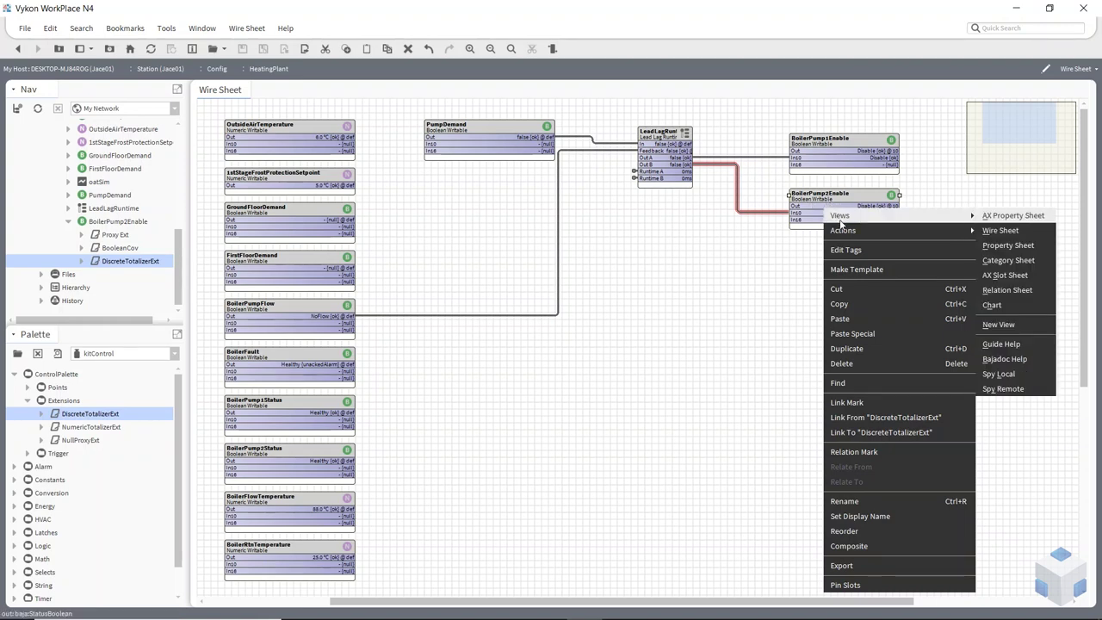
mouse_move(852, 232)
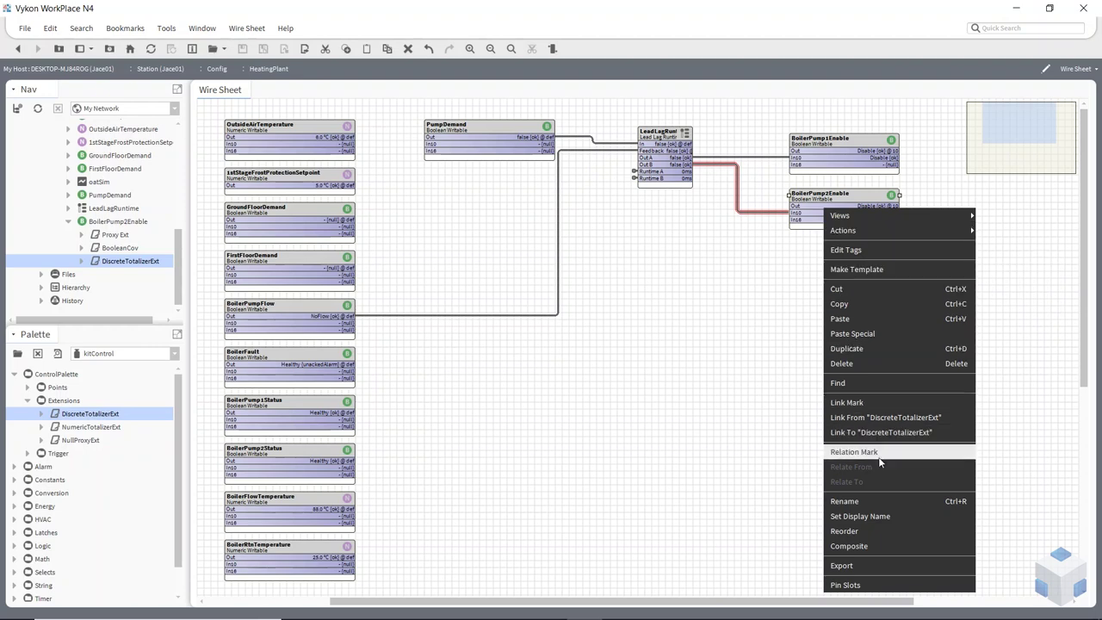
Composite DiscreteTotalizerExt's Reset Elapsed Active Time onto BoilerPump2Enable as resetElapsedActiveTime.
click(856, 547)
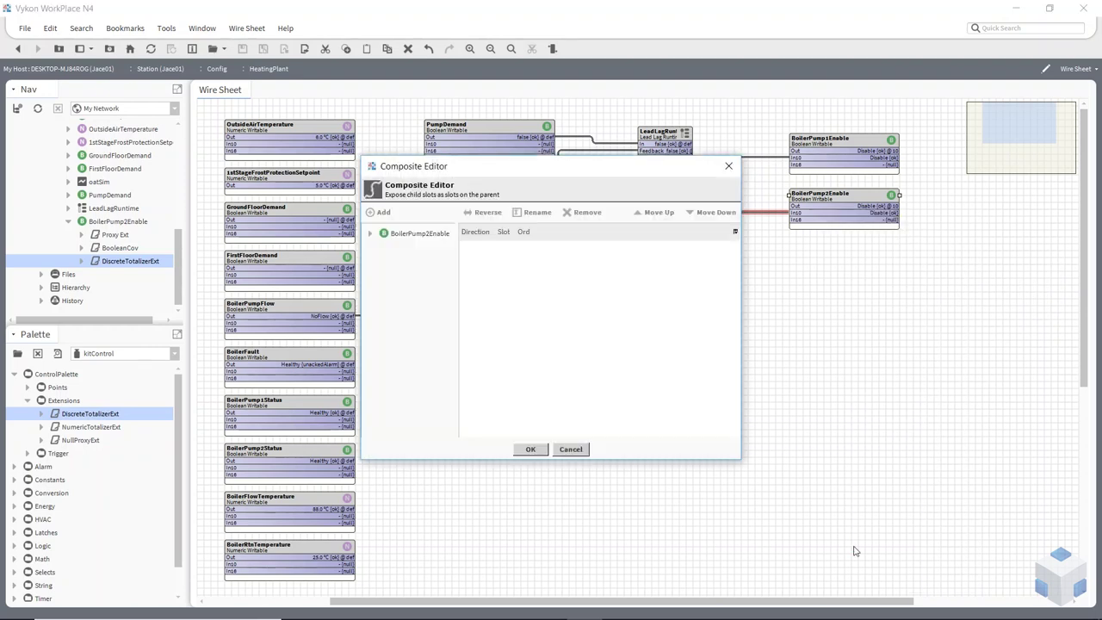
click(371, 235)
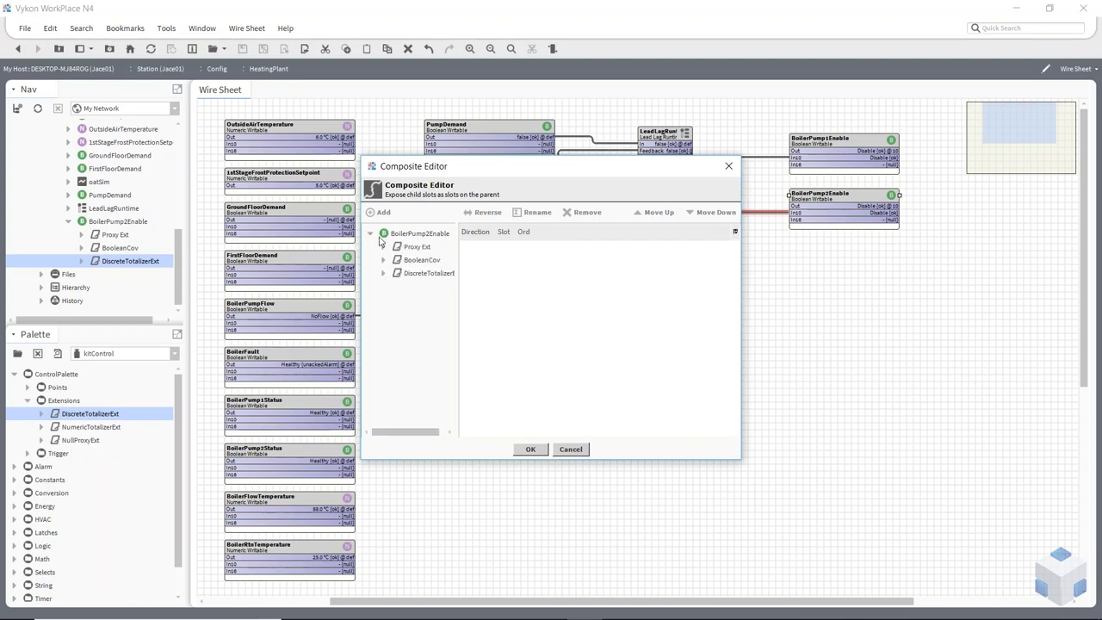
click(383, 273)
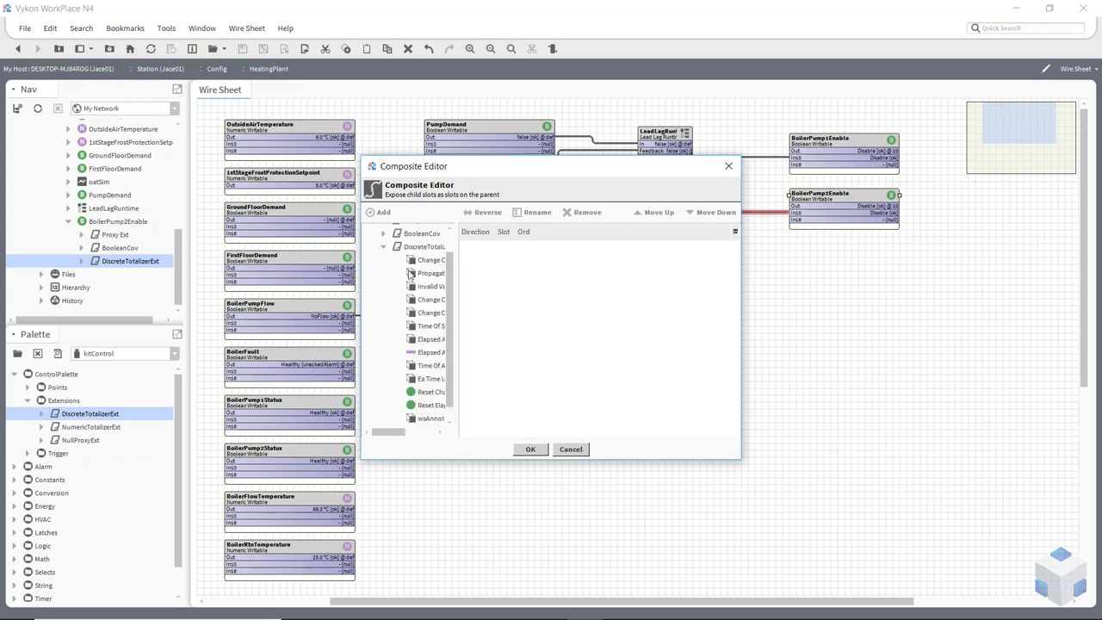
drag(454, 254, 536, 254)
scroll(448, 301, up, 1)
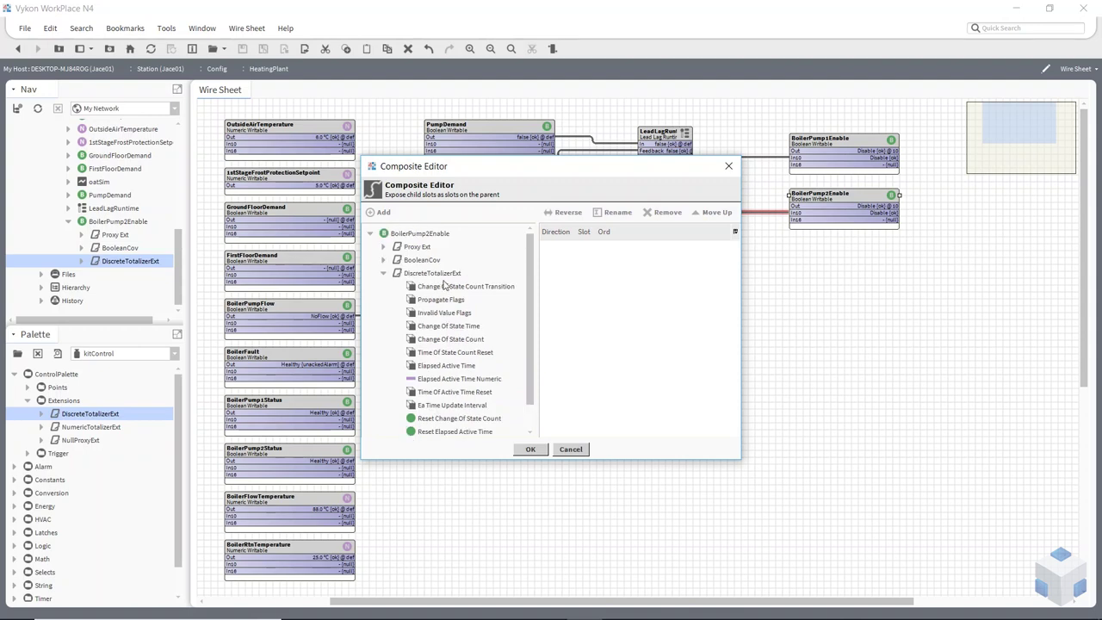
scroll(451, 324, down, 1)
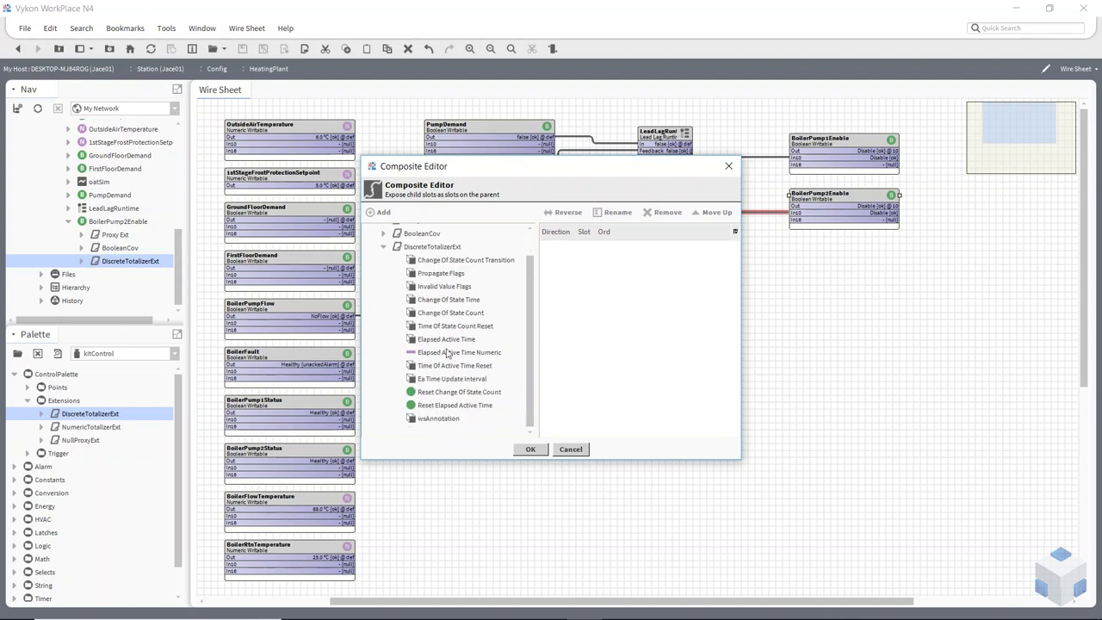
double_click(440, 409)
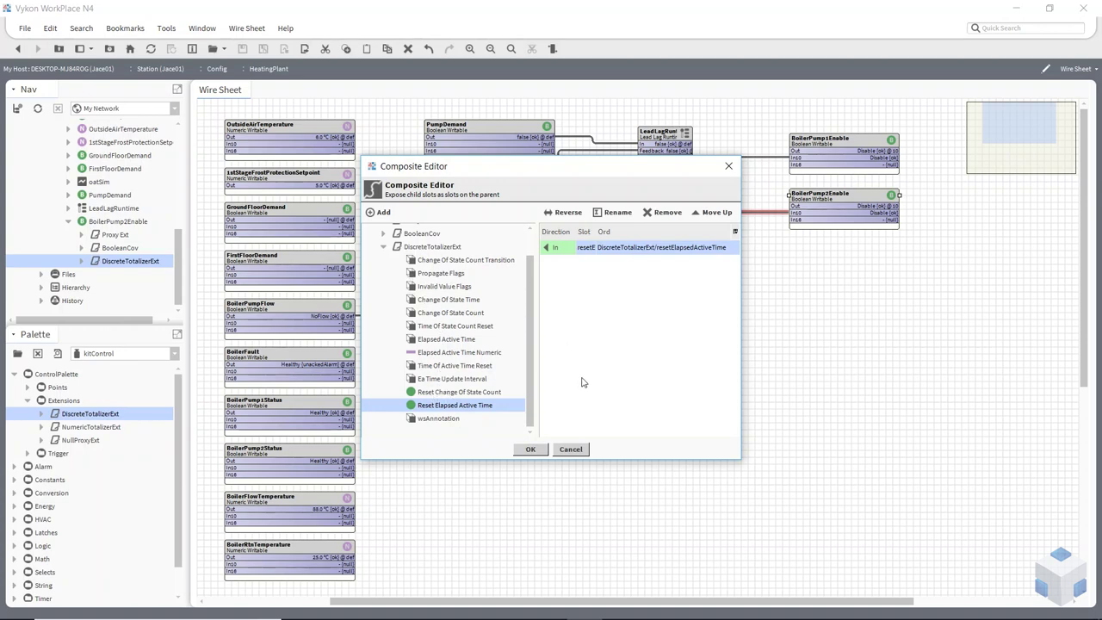
click(531, 449)
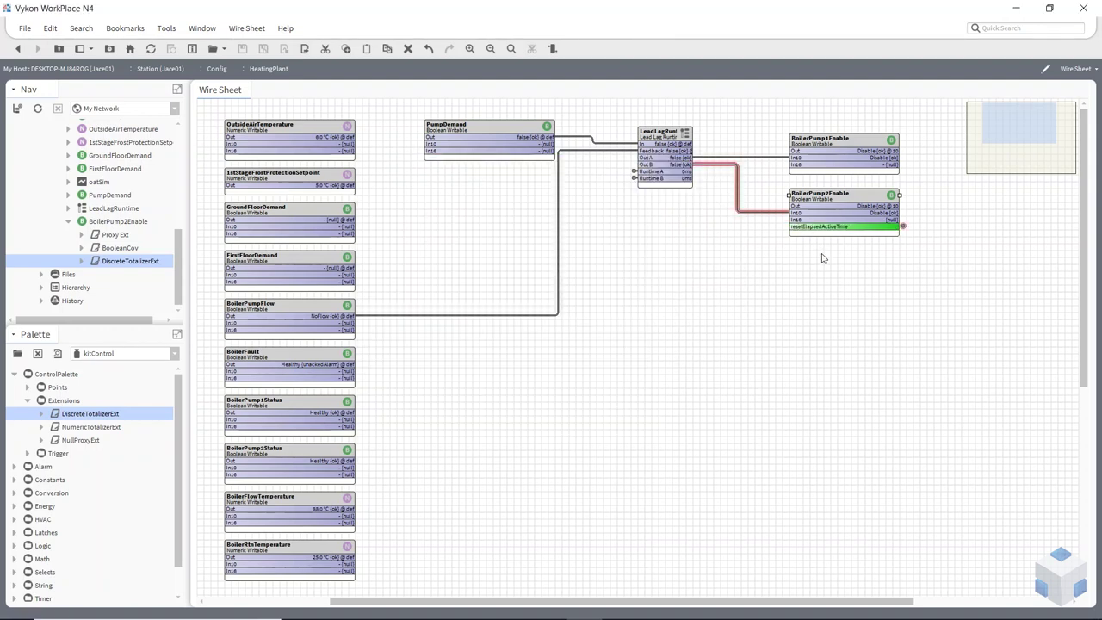
Run resetElapsedActiveTime on BoilerPump2Enable and view its wire sheet with the totalizer reset link.
double_click(903, 231)
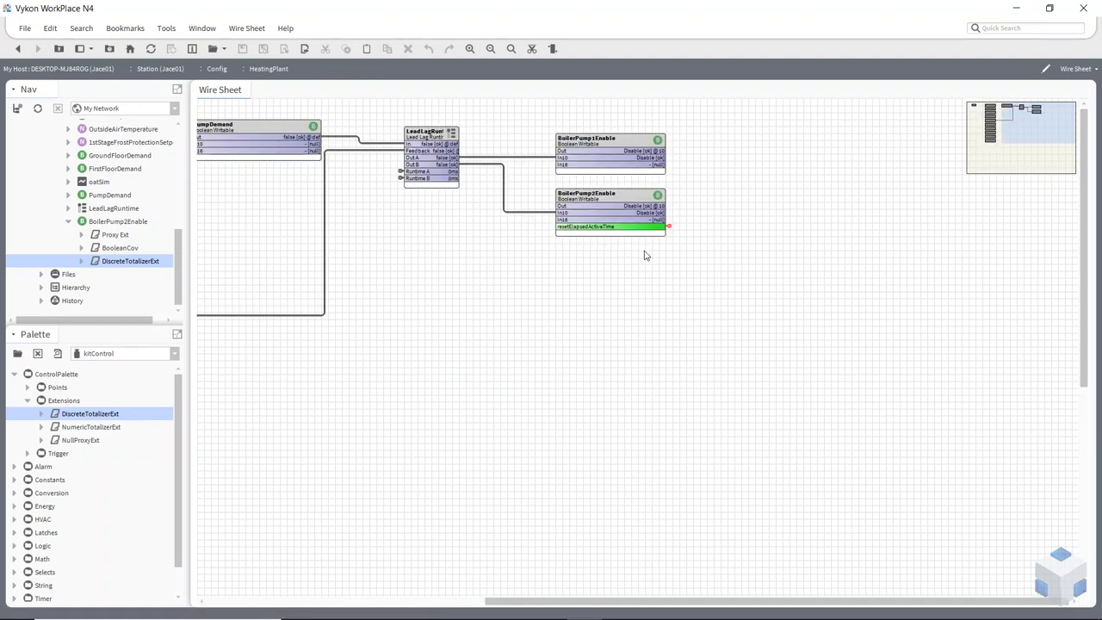
right_click(597, 208)
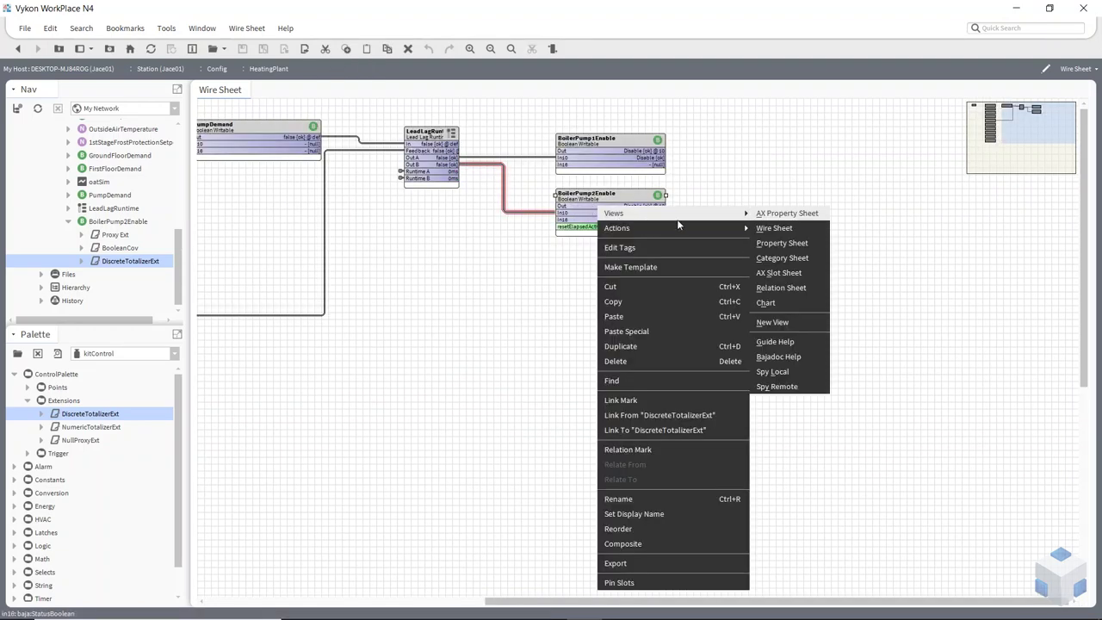
mouse_move(711, 228)
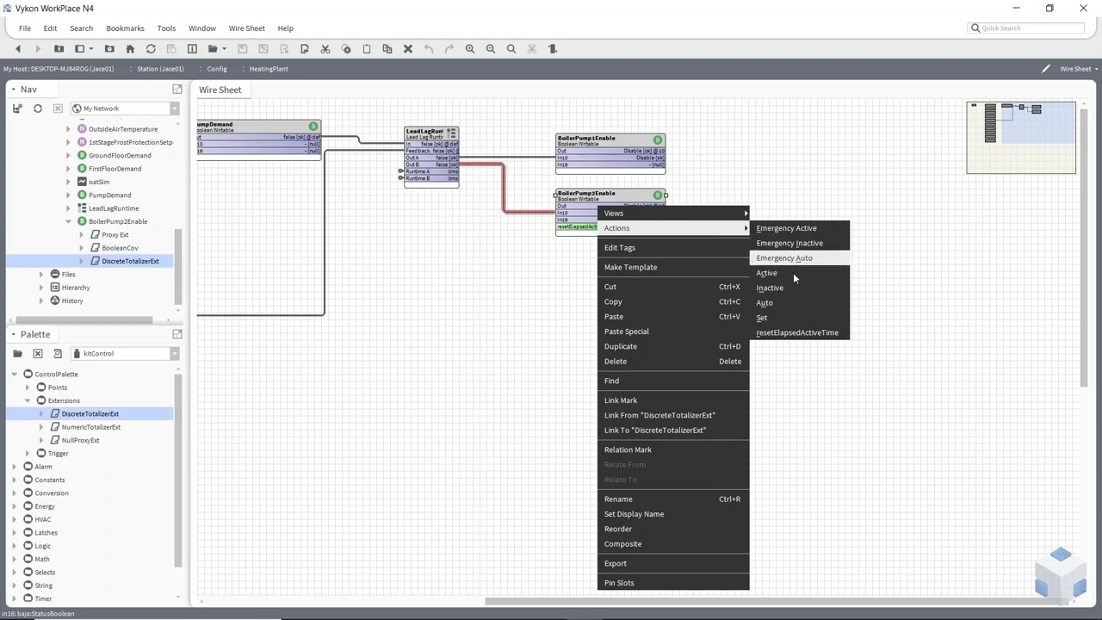
click(805, 333)
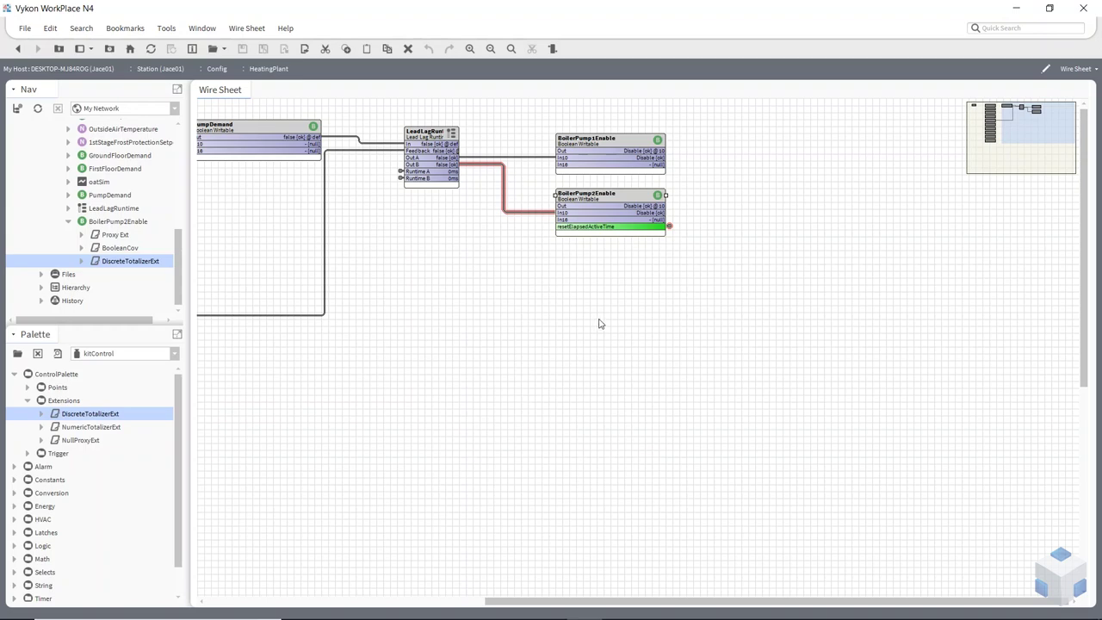
double_click(670, 227)
right_click(368, 195)
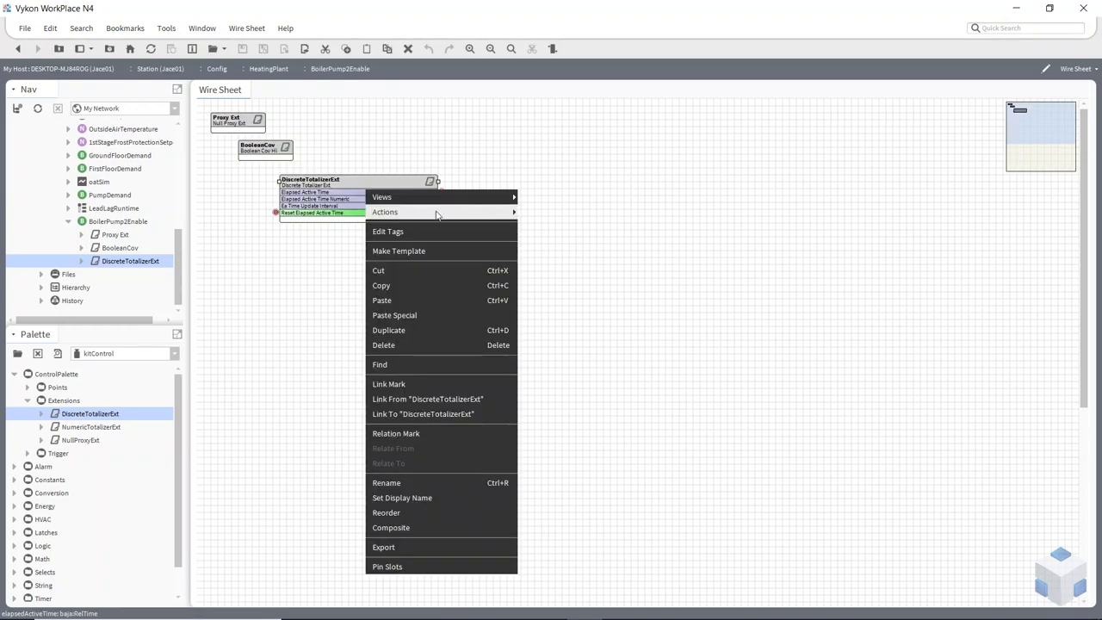
key(Escape)
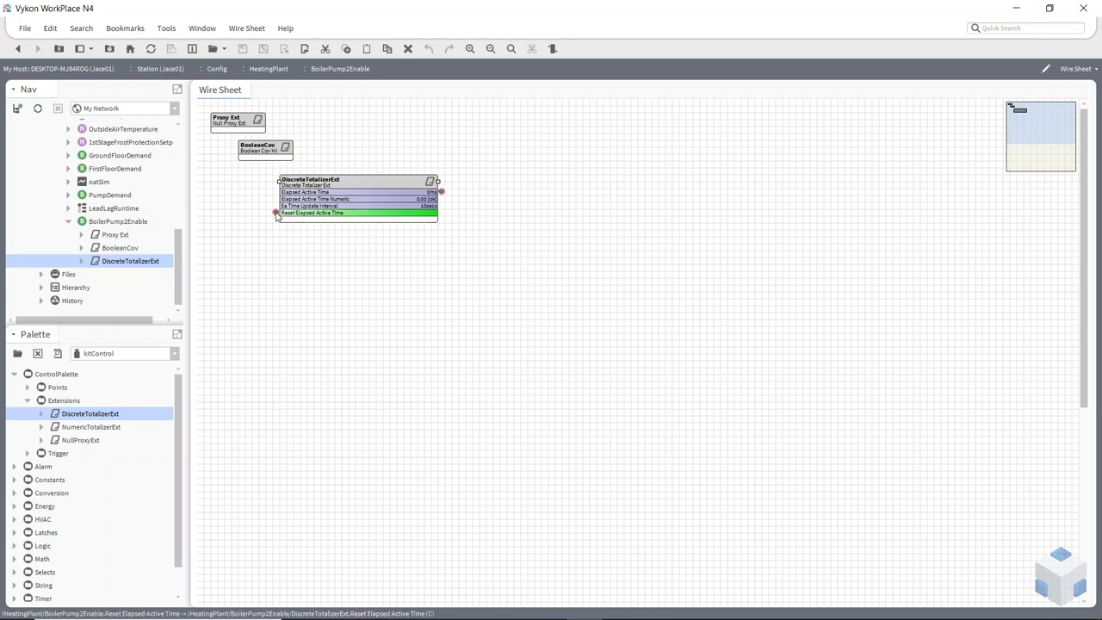
key(alt+Left)
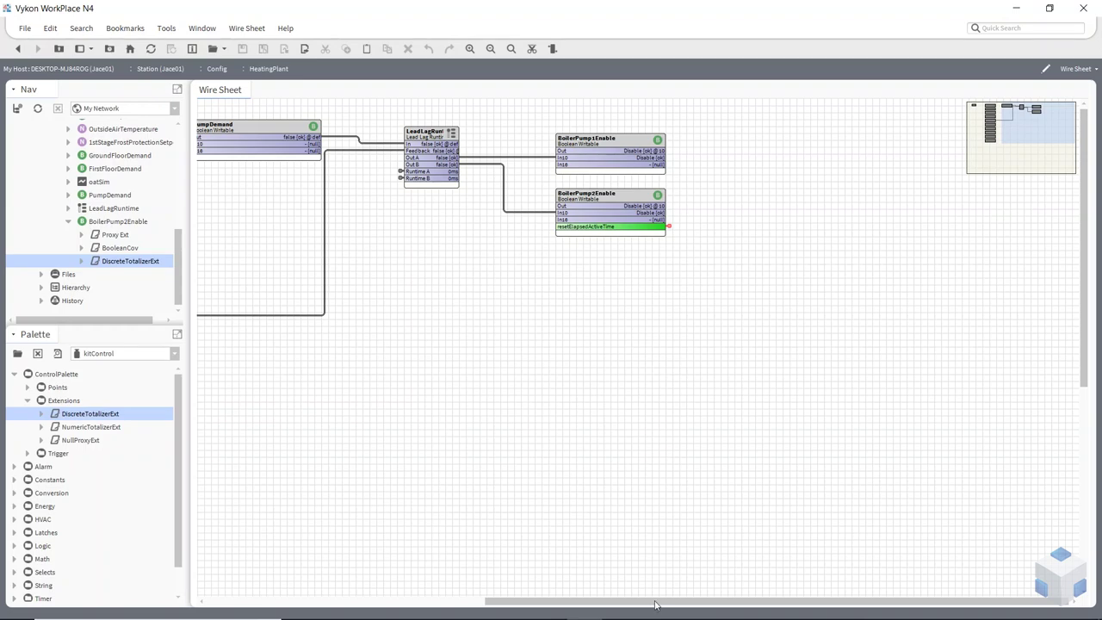
drag(654, 604, 521, 602)
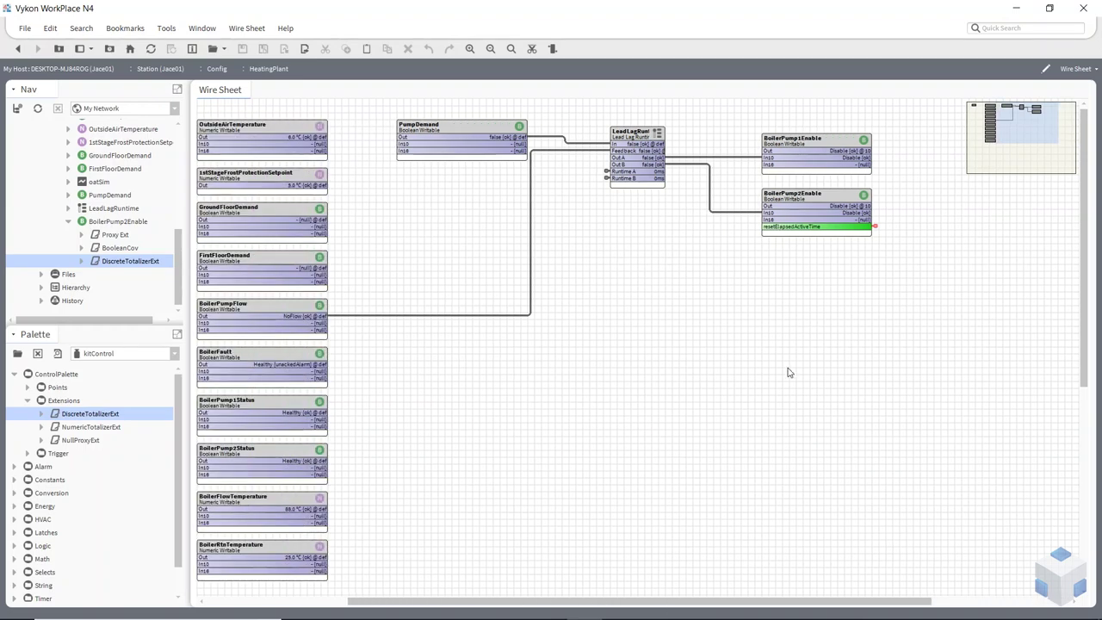